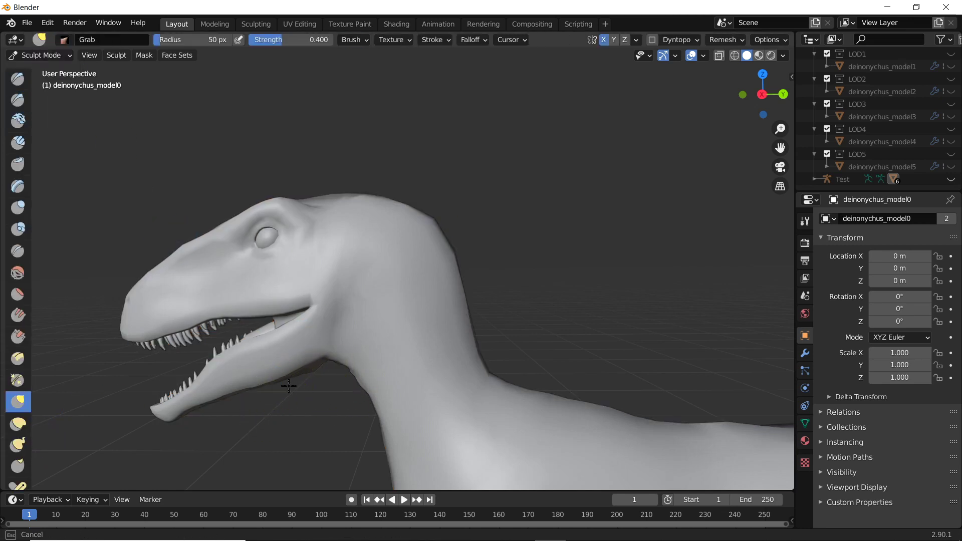
Orbit and zoom around the deinonychus model, viewing its front, head side and chest.
scroll(398, 269, down, 5)
middle_drag(398, 269, 611, 249)
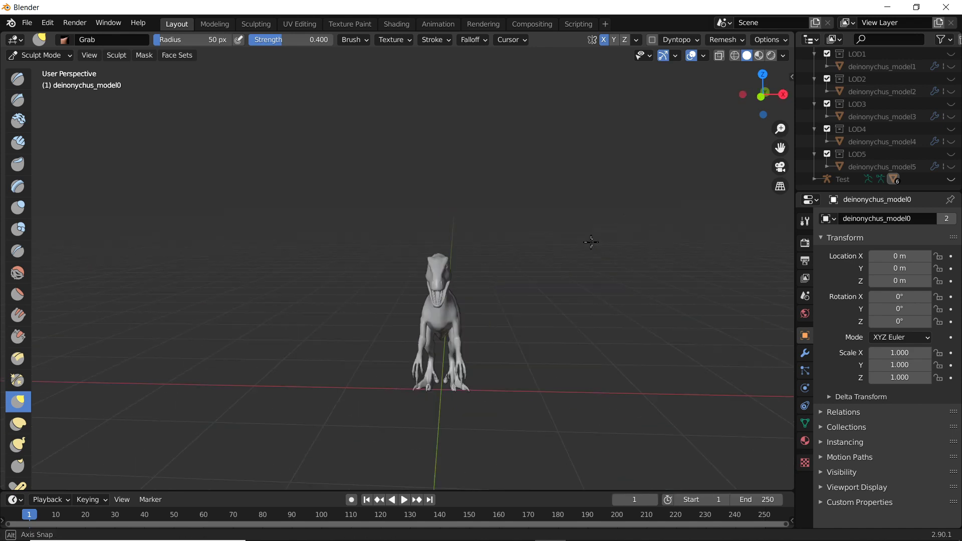
scroll(612, 249, up, 4)
scroll(139, 228, up, 3)
mouse_move(410, 240)
middle_down()
mouse_move(139, 229)
mouse_move(337, 273)
mouse_move(459, 222)
middle_up()
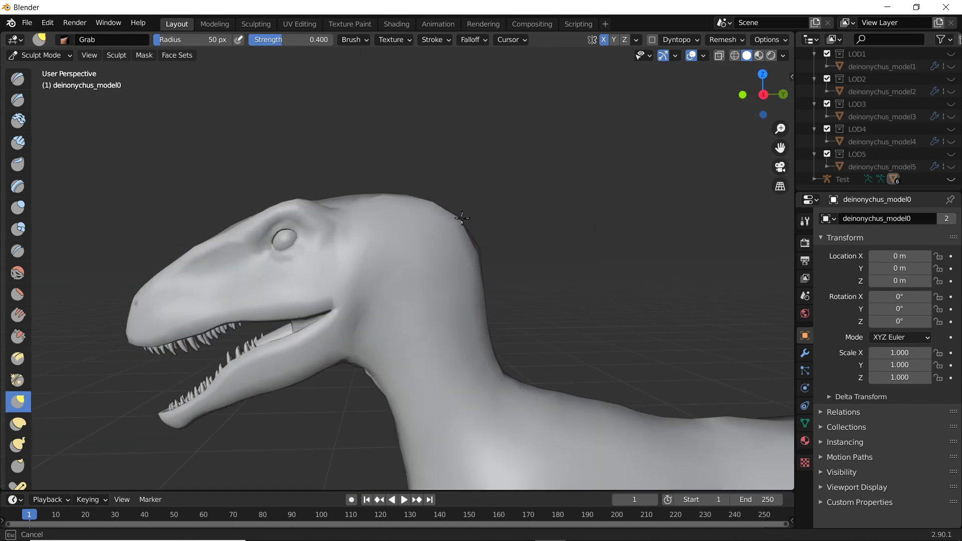
scroll(478, 254, down, 4)
scroll(370, 287, up, 2)
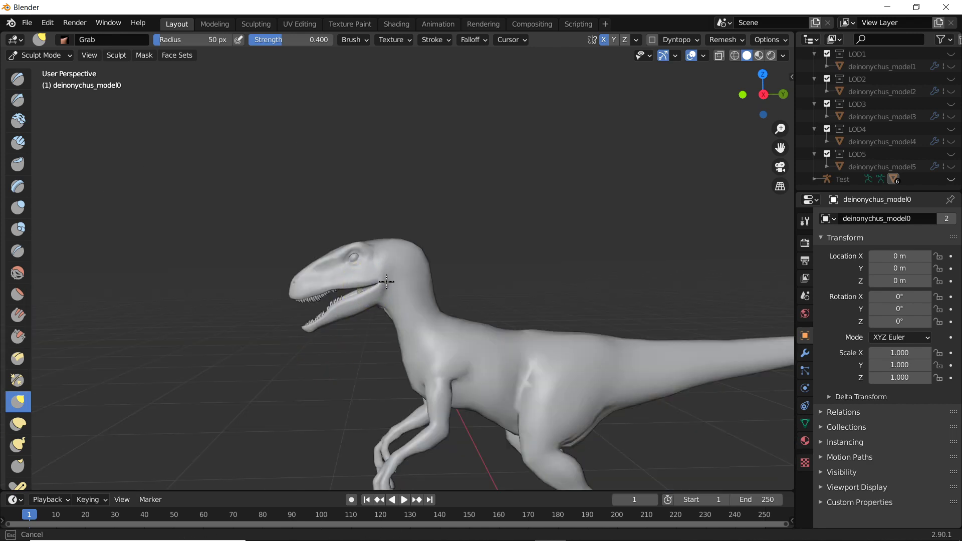
scroll(386, 282, up, 3)
middle_drag(346, 297, 494, 295)
scroll(494, 295, down, 4)
scroll(485, 276, up, 1)
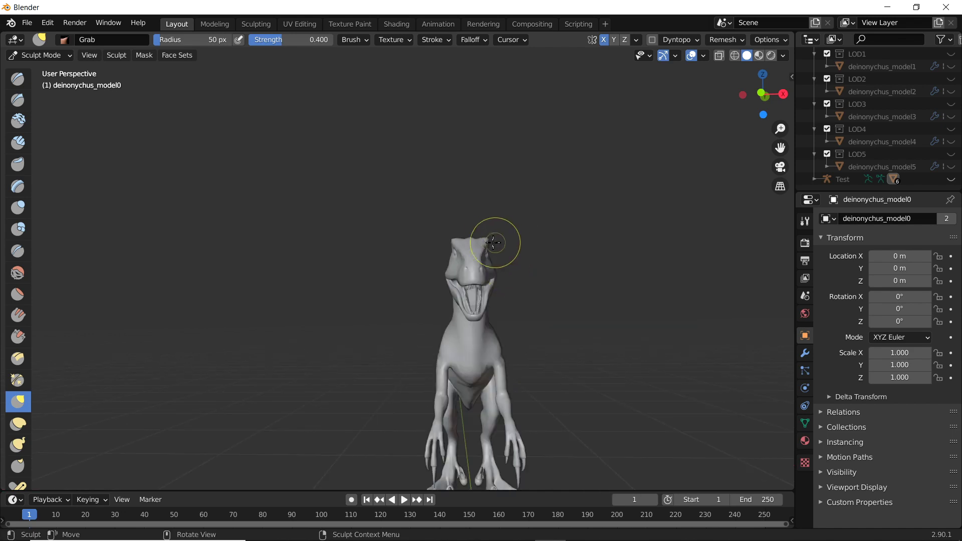
scroll(509, 251, up, 3)
middle_drag(318, 338, 322, 258)
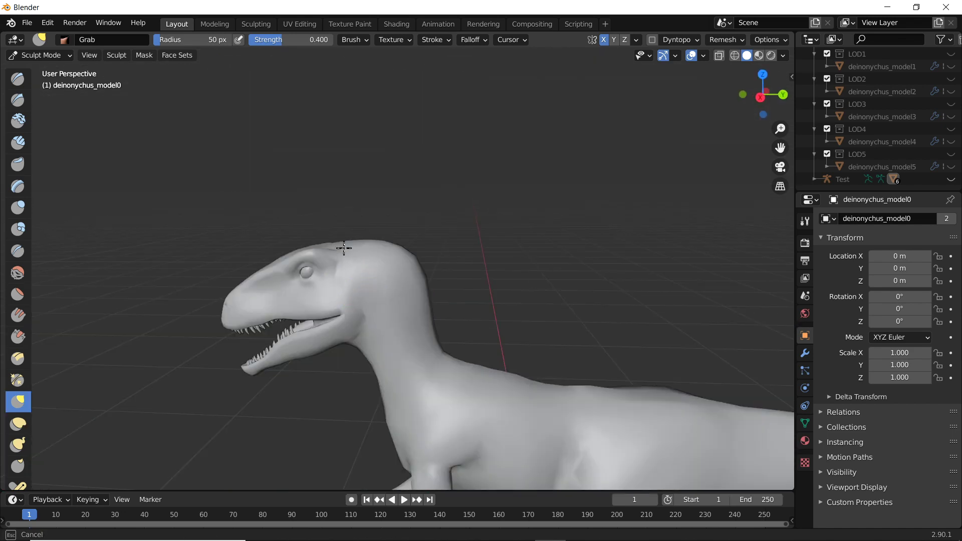
scroll(451, 301, up, 2)
scroll(221, 270, down, 2)
scroll(221, 271, down, 5)
middle_drag(221, 270, 383, 314)
scroll(384, 314, down, 1)
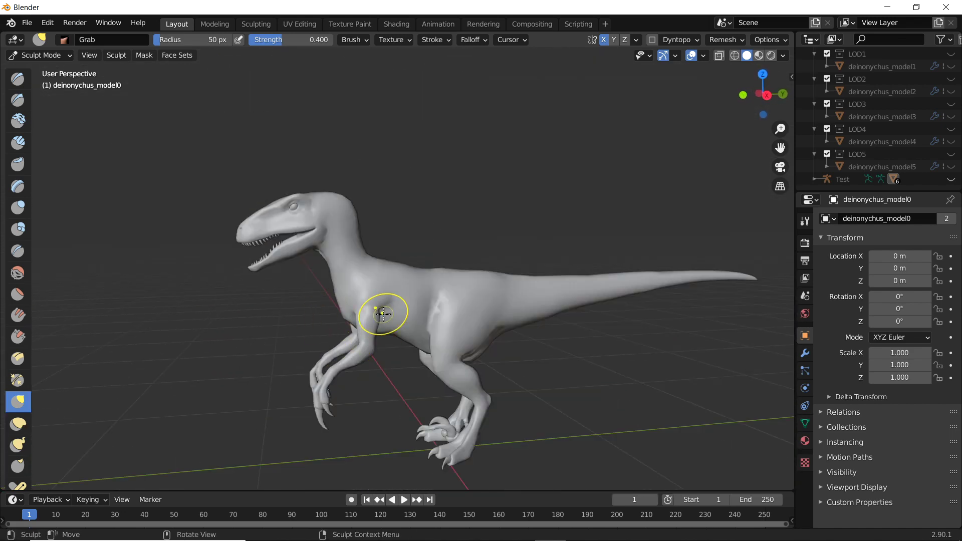
scroll(371, 426, up, 3)
mouse_move(356, 291)
middle_down()
mouse_move(371, 426)
mouse_move(361, 404)
middle_up()
scroll(363, 366, down, 3)
mouse_move(365, 328)
middle_down()
mouse_move(389, 320)
mouse_move(271, 347)
mouse_move(355, 316)
mouse_move(321, 211)
mouse_move(316, 227)
mouse_move(438, 258)
mouse_move(367, 266)
mouse_move(528, 216)
middle_up()
scroll(365, 404, up, 2)
scroll(314, 339, up, 3)
Switch from Sculpt Mode to Edit Mode to show the head's wireframe.
key(Tab)
scroll(341, 281, up, 2)
scroll(314, 228, up, 2)
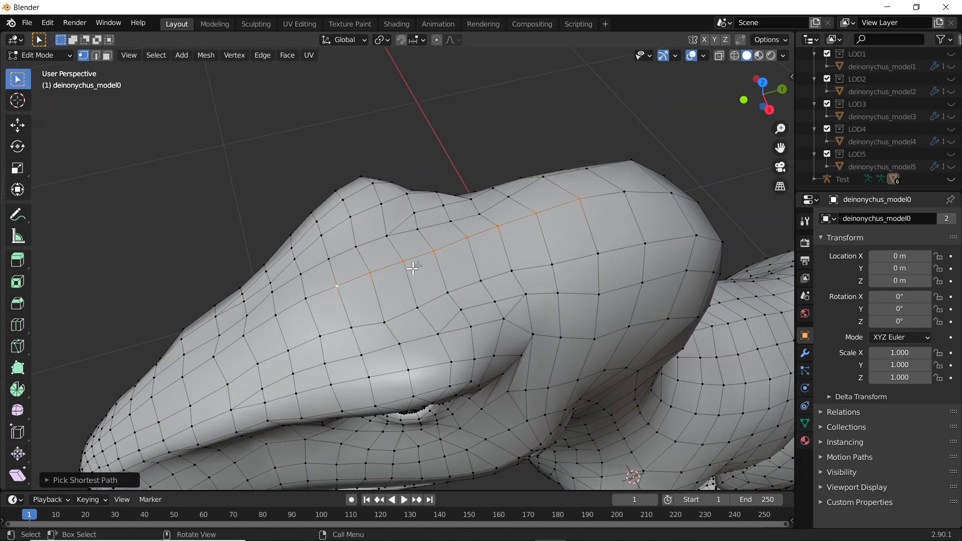
Slightly move the shortest-path edge line across the top of the skull.
mouse_move(446, 208)
middle_down()
mouse_move(426, 138)
mouse_move(281, 321)
middle_up()
key(g)
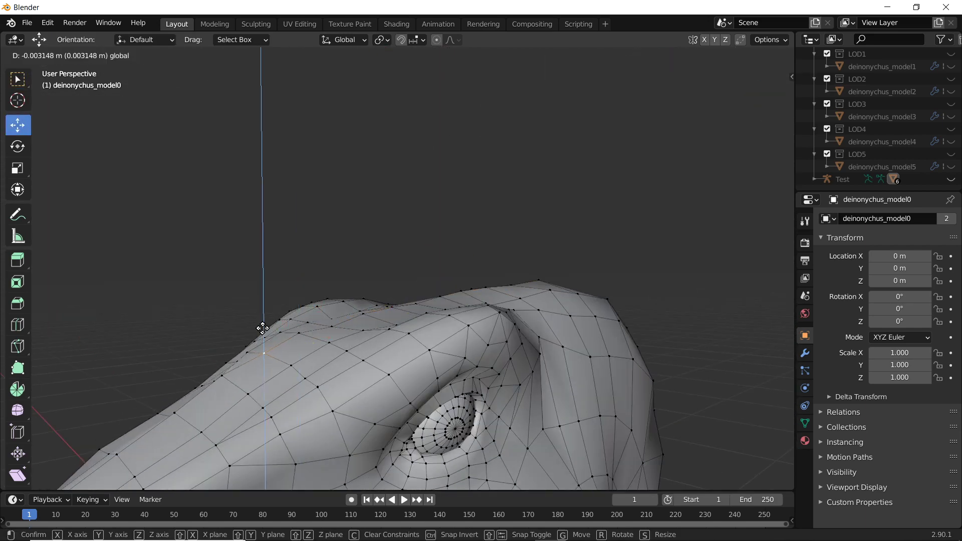
click(224, 357)
middle_drag(226, 380, 371, 321)
scroll(359, 387, up, 3)
mouse_move(359, 386)
middle_down()
mouse_move(435, 319)
mouse_move(375, 234)
middle_up()
scroll(423, 314, down, 5)
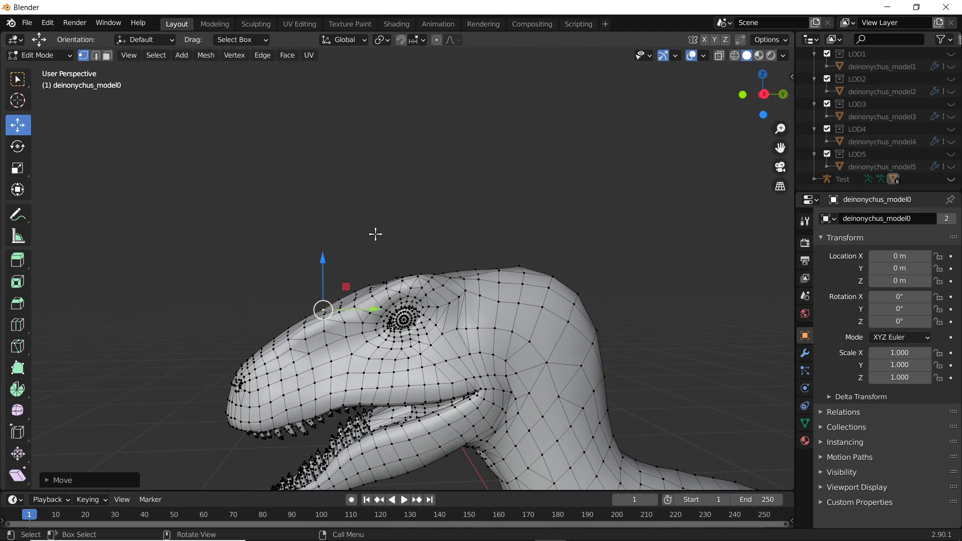
From the side orthographic view, add a plane floating above the head.
key(KP_3)
mouse_move(376, 242)
shift+middle_down()
mouse_move(408, 292)
mouse_move(363, 326)
shift+middle_up()
key(shift+a)
click(333, 246)
middle_drag(426, 230, 526, 337)
scroll(477, 421, down, 3)
mouse_move(477, 421)
middle_down()
mouse_move(456, 224)
mouse_move(387, 297)
middle_up()
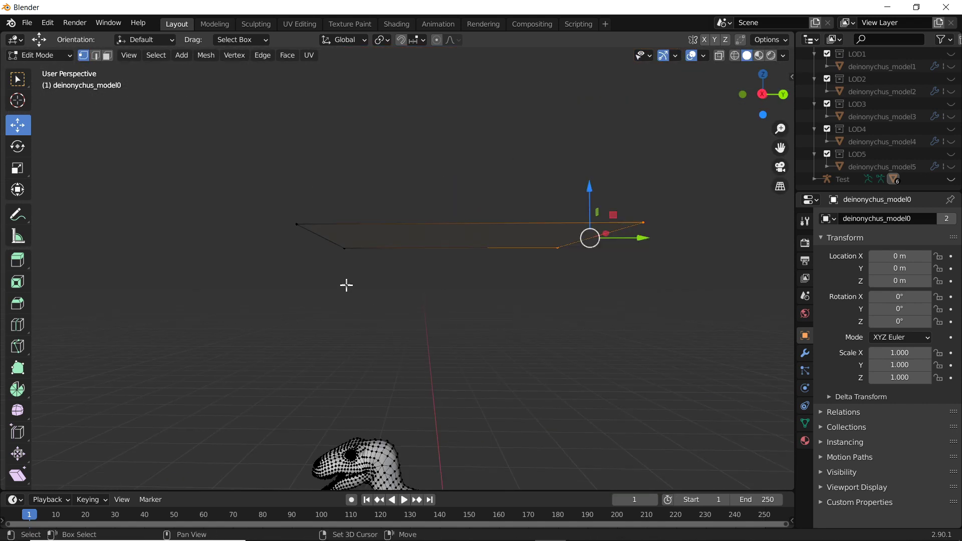
Slide the plane's remaining edge sideways along X and frame it in top view.
middle_drag(241, 204, 582, 231)
drag(581, 230, 410, 266)
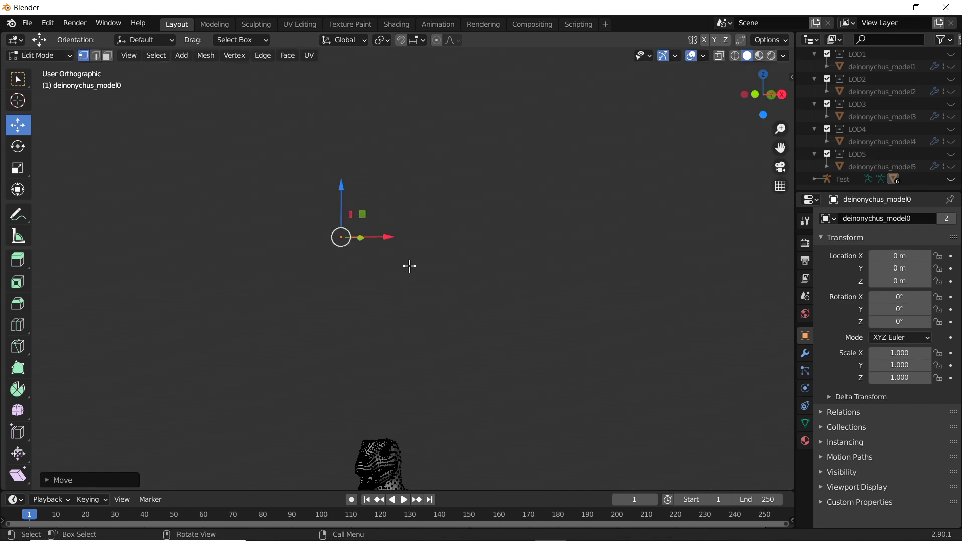
shift+middle_drag(369, 310, 387, 370)
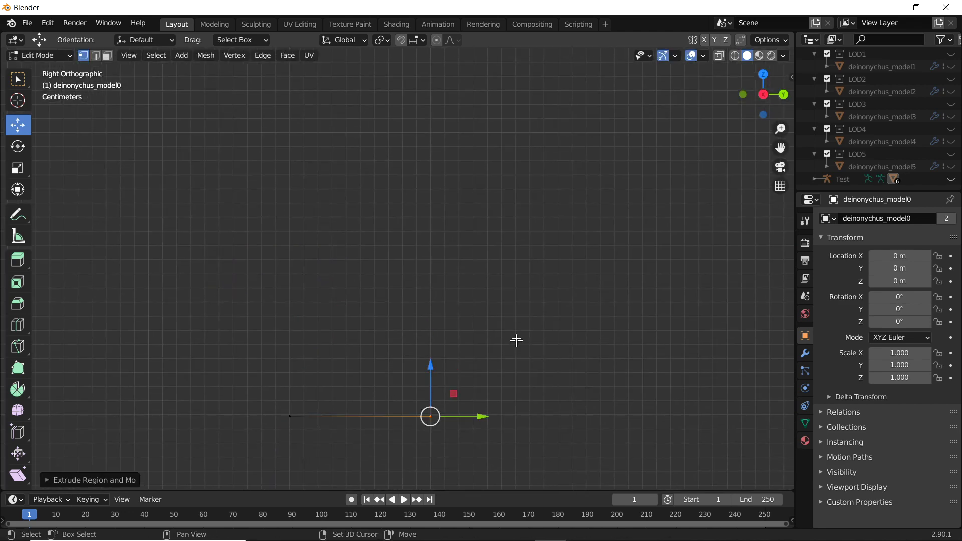
alt+middle_drag(515, 339, 412, 140)
scroll(412, 140, up, 3)
shift+middle_drag(432, 297, 471, 367)
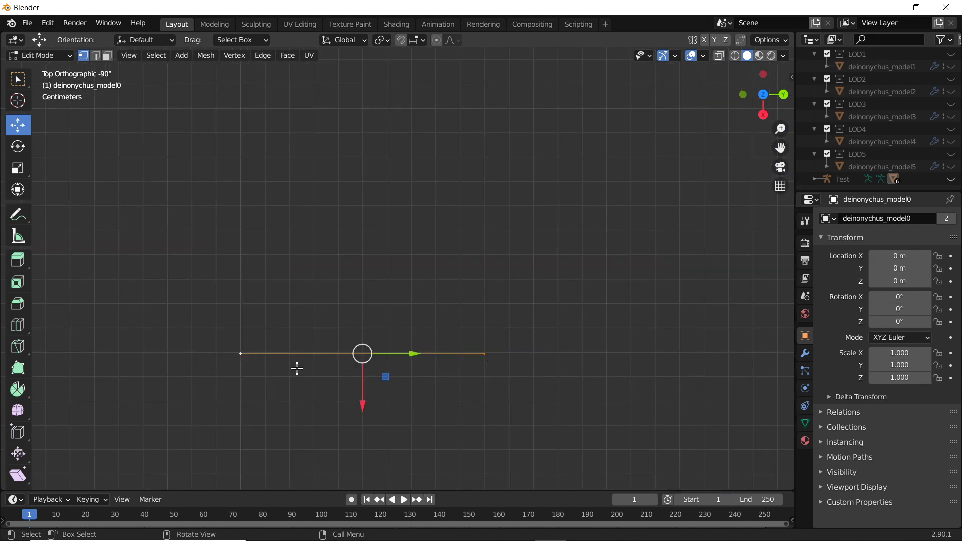
Extrude the edge into a face and raise the new edge vertically along Z.
key(e)
mouse_move(341, 411)
alt+middle_down()
mouse_move(328, 384)
mouse_move(420, 294)
alt+middle_up()
scroll(407, 184, up, 3)
key(g)
key(z)
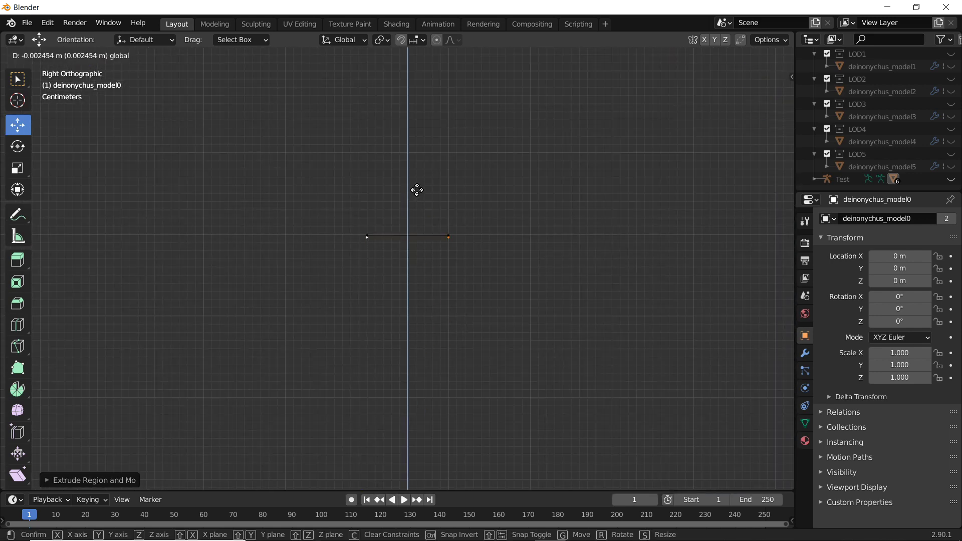
click(416, 190)
middle_drag(449, 178, 481, 288)
mouse_move(440, 405)
alt+middle_down()
mouse_move(446, 167)
mouse_move(415, 301)
alt+middle_up()
scroll(464, 286, up, 3)
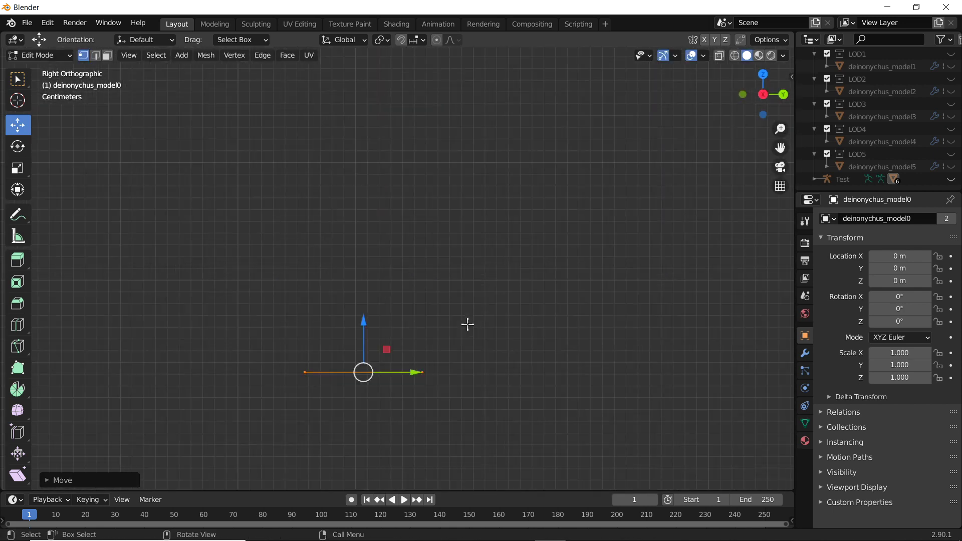
Extrude three more segments upward, bending the strip as it grows.
key(e)
click(451, 214)
key(e)
click(412, 160)
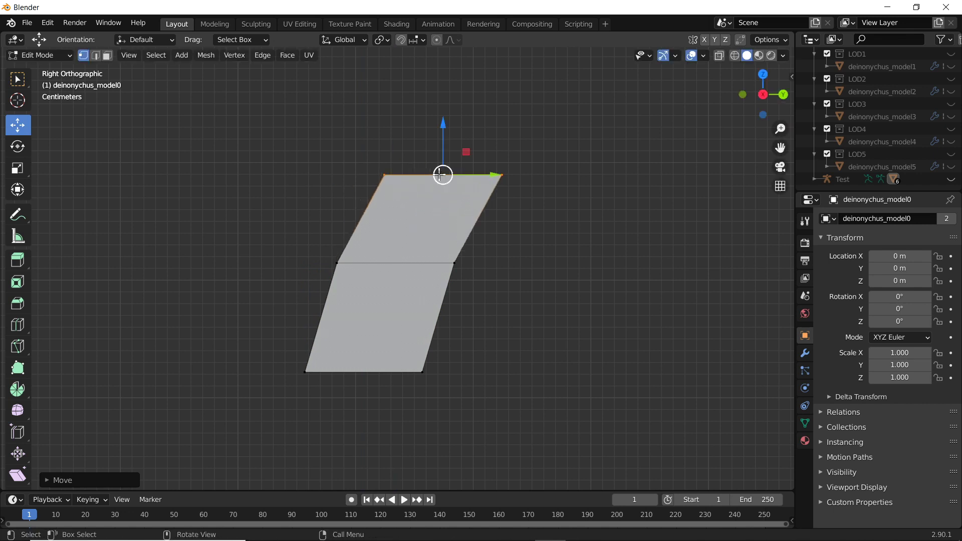
shift+middle_drag(413, 160, 294, 301)
key(e)
click(381, 203)
middle_drag(380, 203, 445, 328)
scroll(445, 329, down, 3)
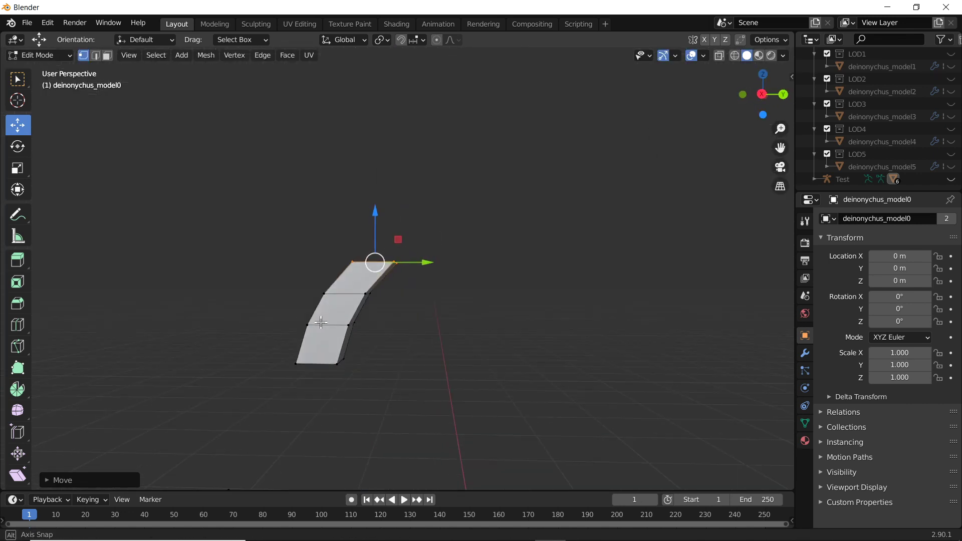
mouse_move(333, 286)
middle_down()
mouse_move(341, 398)
mouse_move(374, 399)
middle_up()
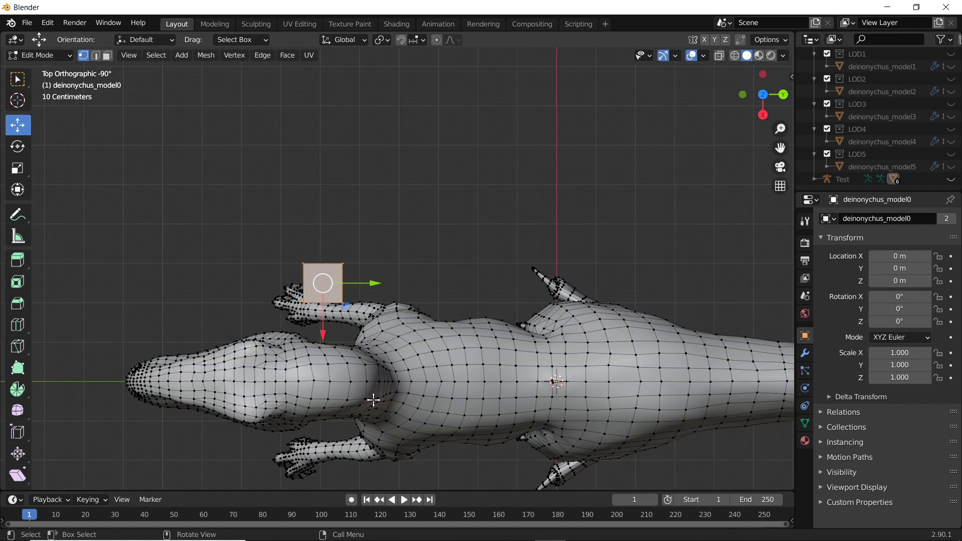
Rotate the strip's end and extrude another segment, then rotate its tip.
click(258, 435)
alt+middle_drag(258, 435, 283, 340)
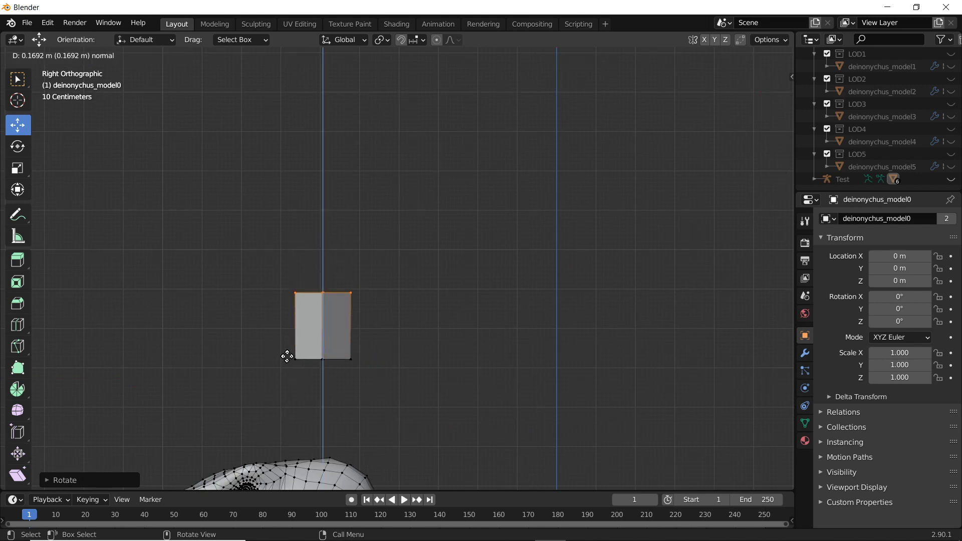
key(e)
key(e)
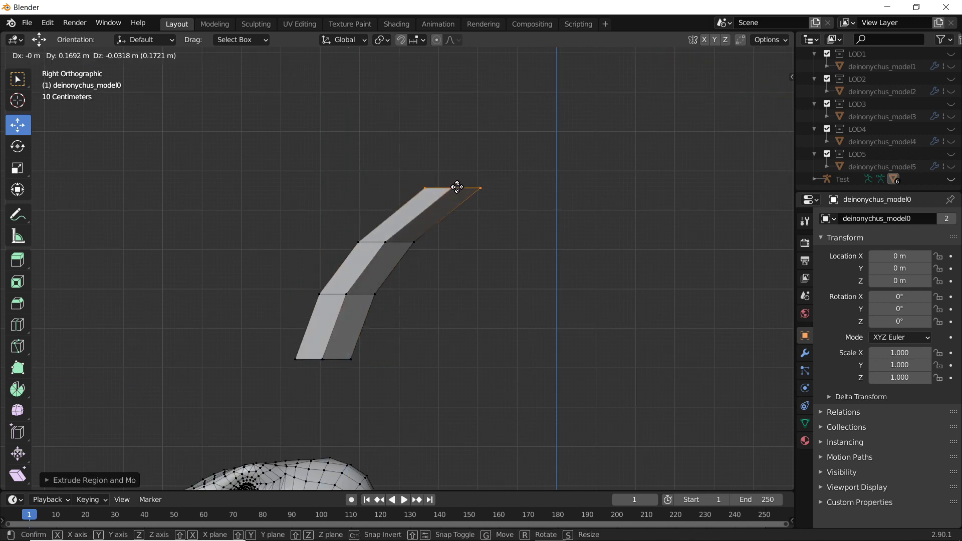
click(458, 189)
shift+middle_drag(457, 189, 326, 224)
key(r)
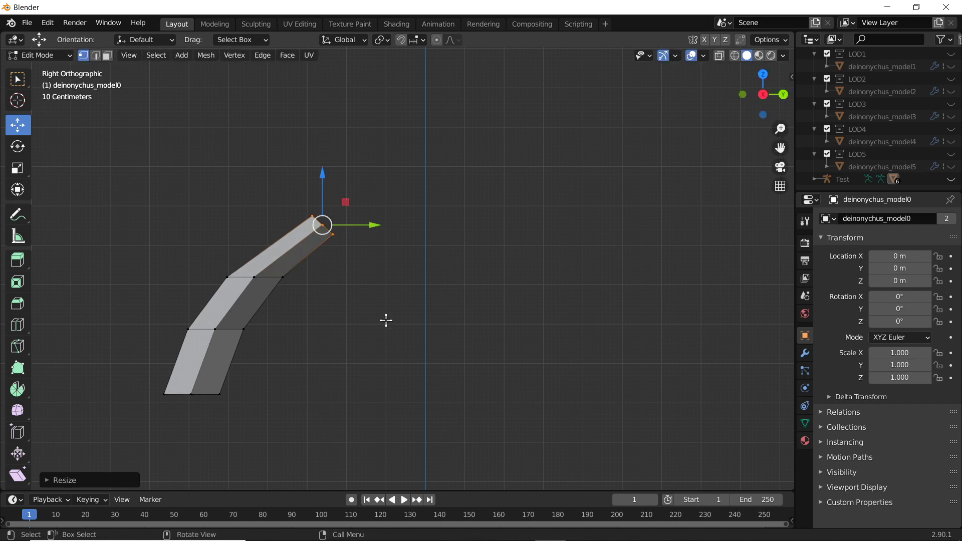
Extrude two more segments, rotating and scaling the tip edge narrower.
key(e)
click(426, 208)
key(r)
click(401, 215)
key(s)
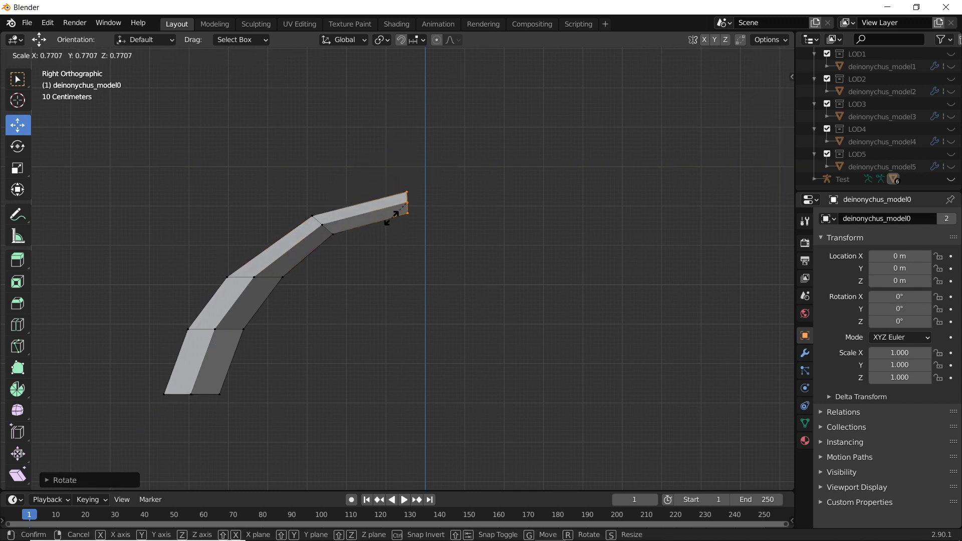
shift+middle_drag(430, 253, 328, 284)
click(462, 224)
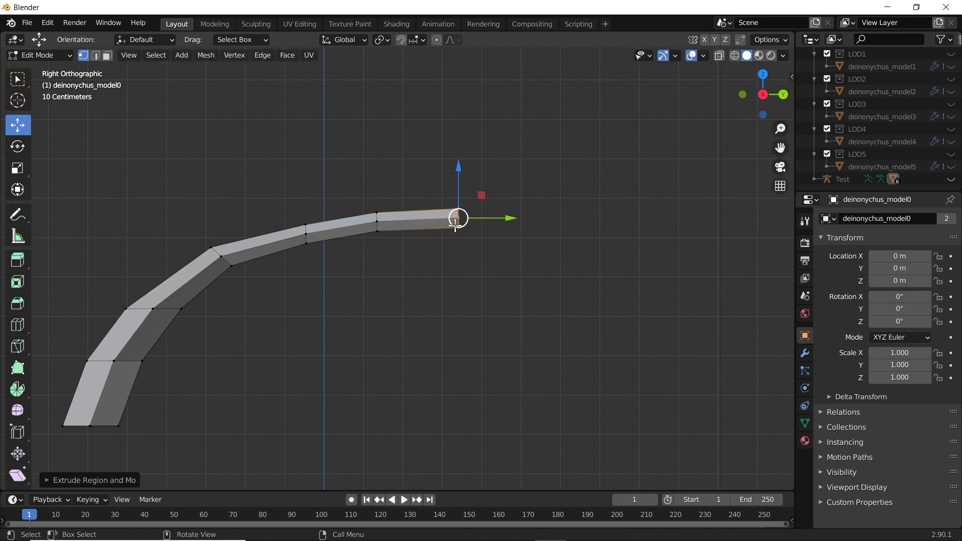
key(s)
click(471, 270)
key(s)
click(500, 271)
Keep extruding and shrinking the strand tip until it tapers to a thin point.
shift+middle_drag(501, 271, 428, 290)
key(e)
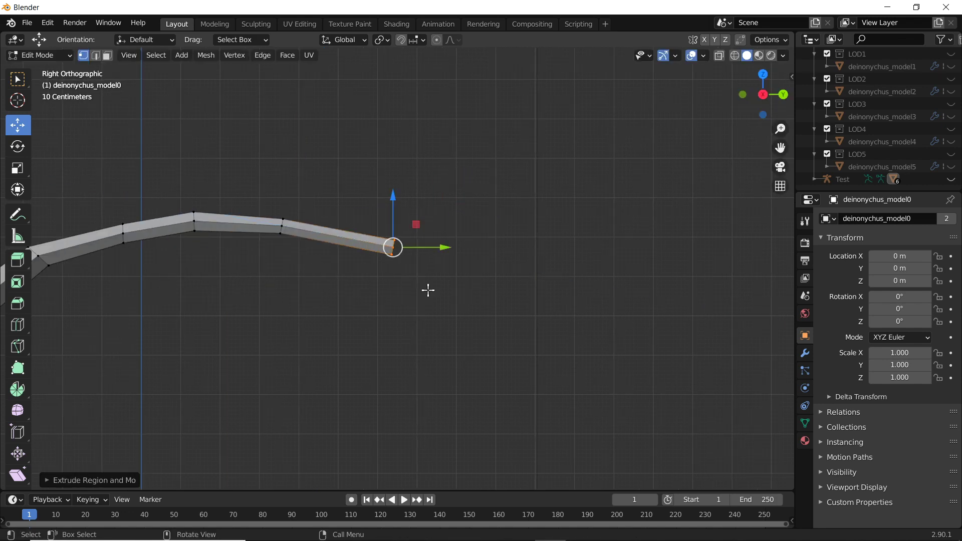
click(425, 258)
key(e)
click(541, 281)
key(s)
key(e)
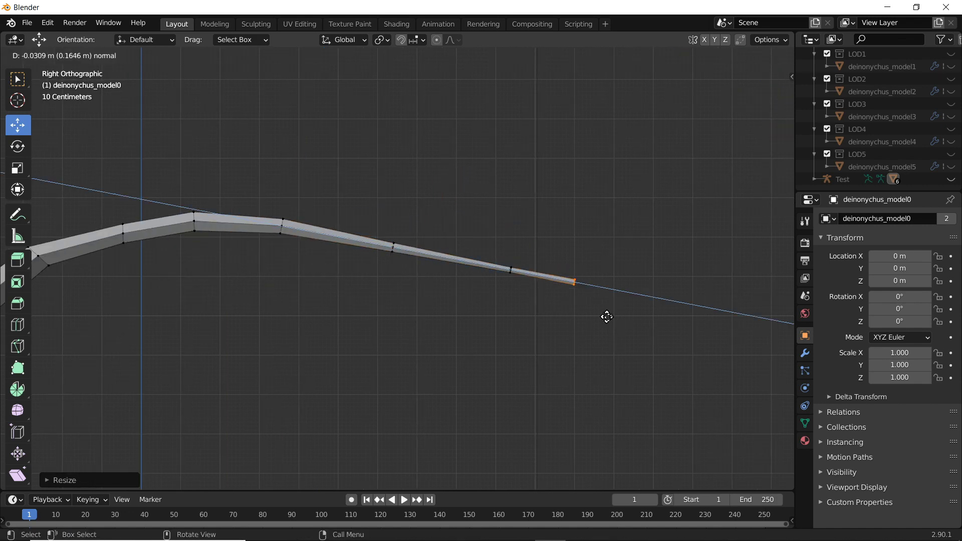
shift+middle_drag(608, 318, 346, 283)
drag(315, 278, 422, 245)
key(e)
click(393, 266)
key(e)
click(445, 237)
key(e)
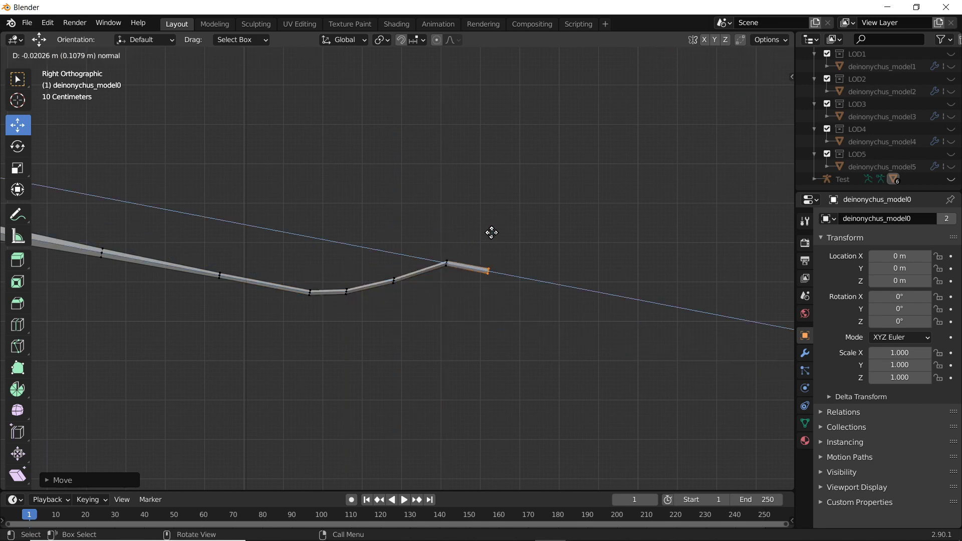
right_click(494, 240)
Deselect the strand, zoom out, and return to Object Mode.
click(355, 348)
scroll(413, 333, down, 5)
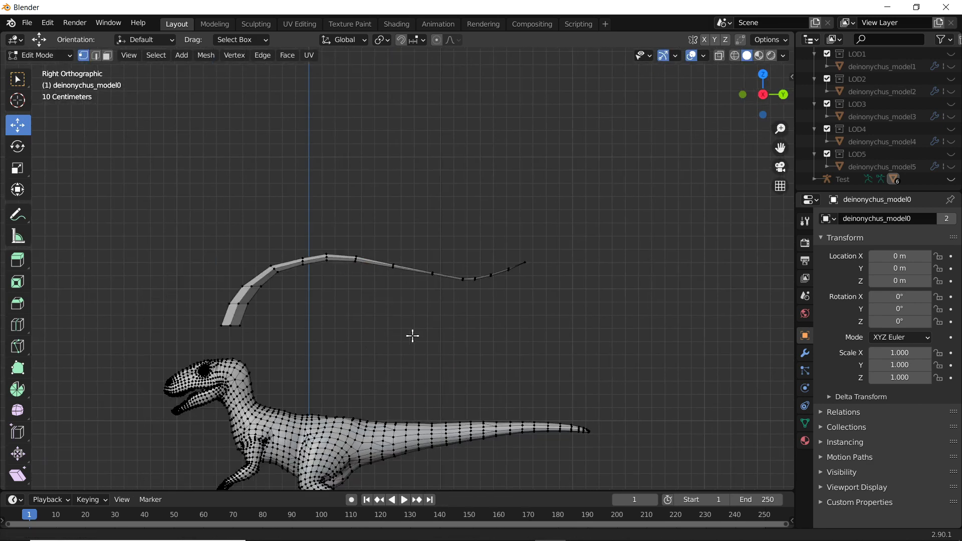
scroll(341, 385, up, 5)
scroll(342, 384, down, 2)
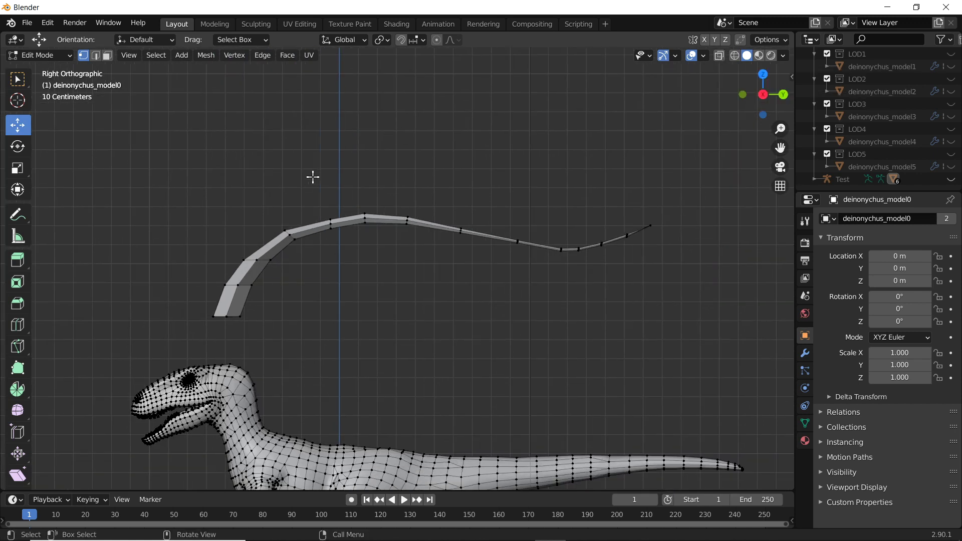
click(53, 76)
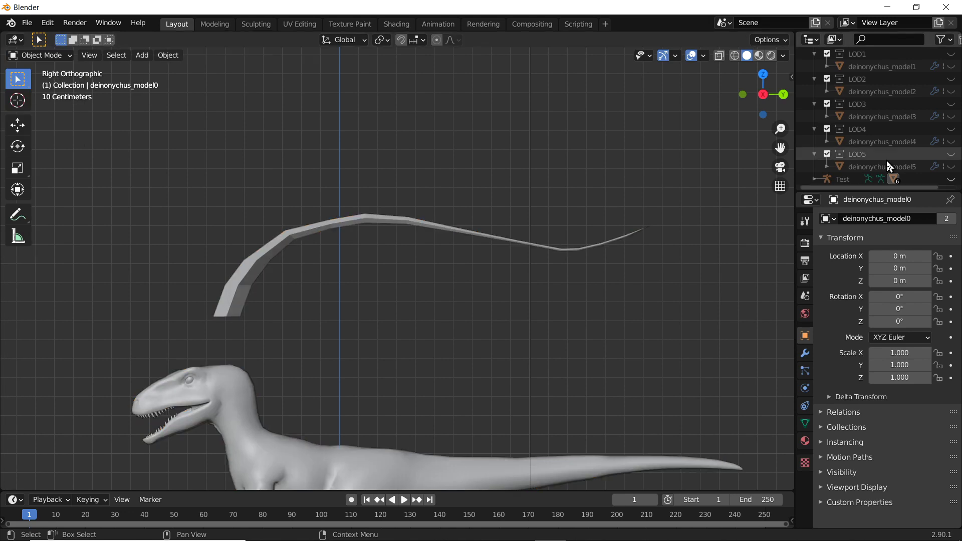
Select the Test armature and the deinonychus mesh, and enter Weight Paint mode.
ctrl+click(842, 179)
click(40, 55)
click(44, 124)
scroll(200, 308, up, 5)
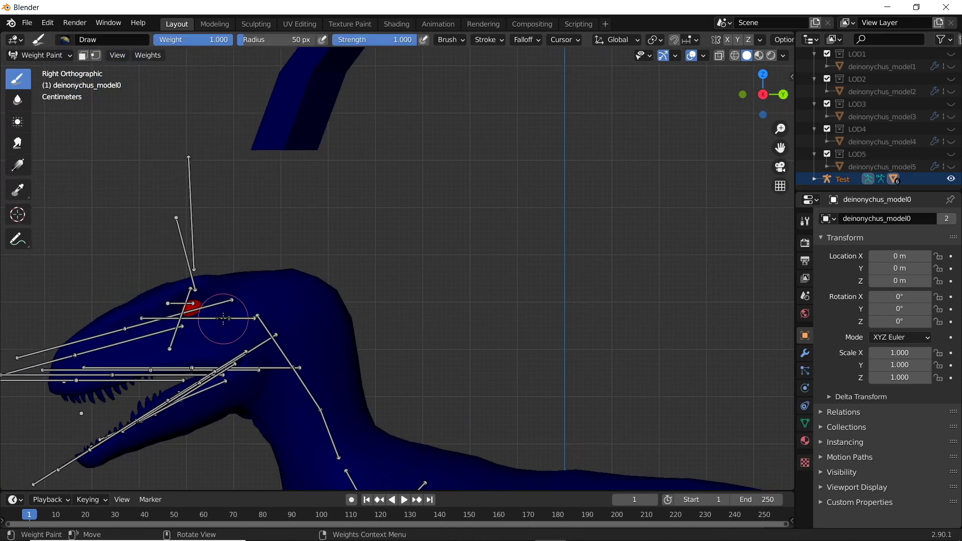
Paint full def_c_jawUpr_joint weight on the strand's base and inspect it from several angles.
ctrl+click(189, 307)
shift+middle_drag(189, 307, 307, 404)
scroll(261, 351, down, 2)
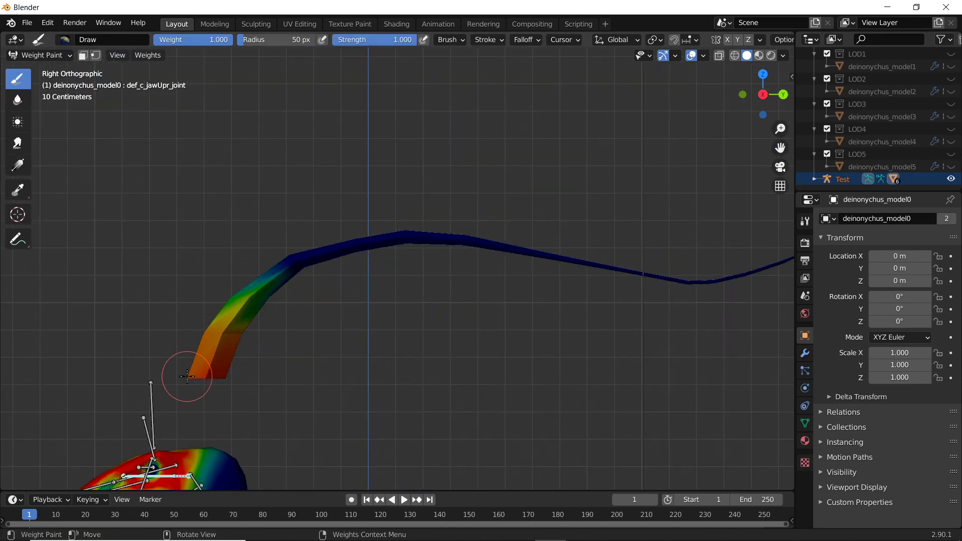
middle_drag(217, 345, 546, 317)
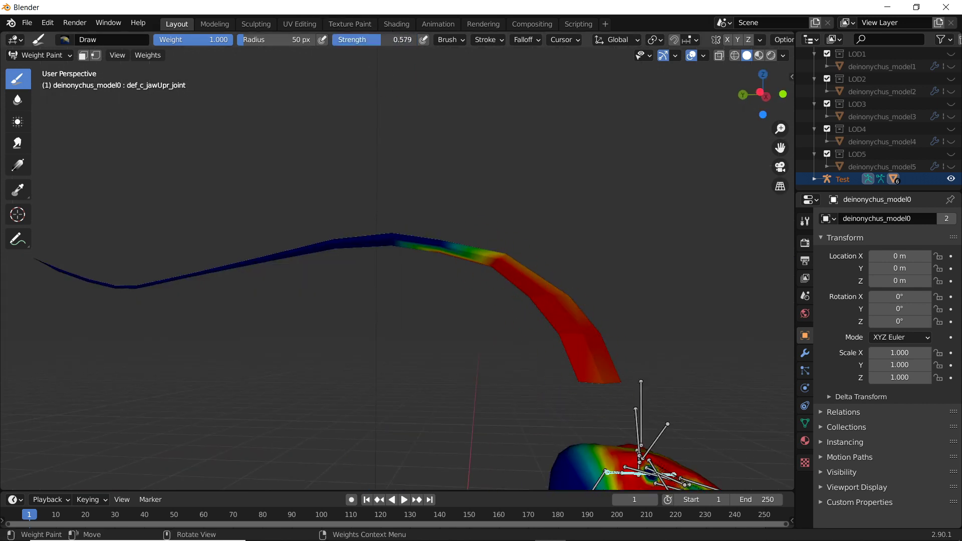
middle_drag(400, 238, 489, 262)
middle_drag(153, 259, 238, 203)
middle_drag(317, 247, 664, 311)
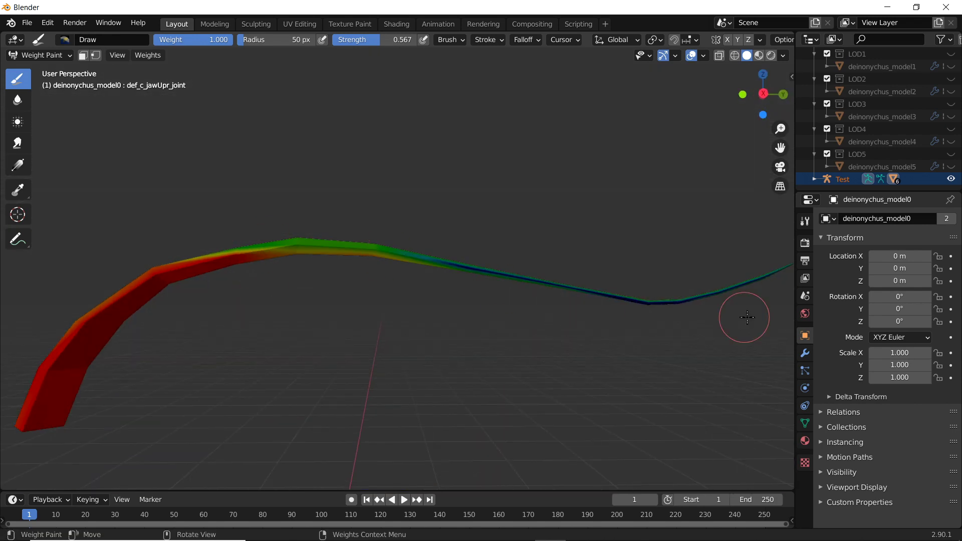
mouse_move(786, 265)
middle_down()
mouse_move(526, 303)
mouse_move(447, 283)
mouse_move(365, 244)
mouse_move(559, 361)
mouse_move(537, 264)
mouse_move(458, 254)
mouse_move(451, 384)
mouse_move(387, 315)
mouse_move(383, 366)
mouse_move(350, 301)
middle_up()
click(40, 55)
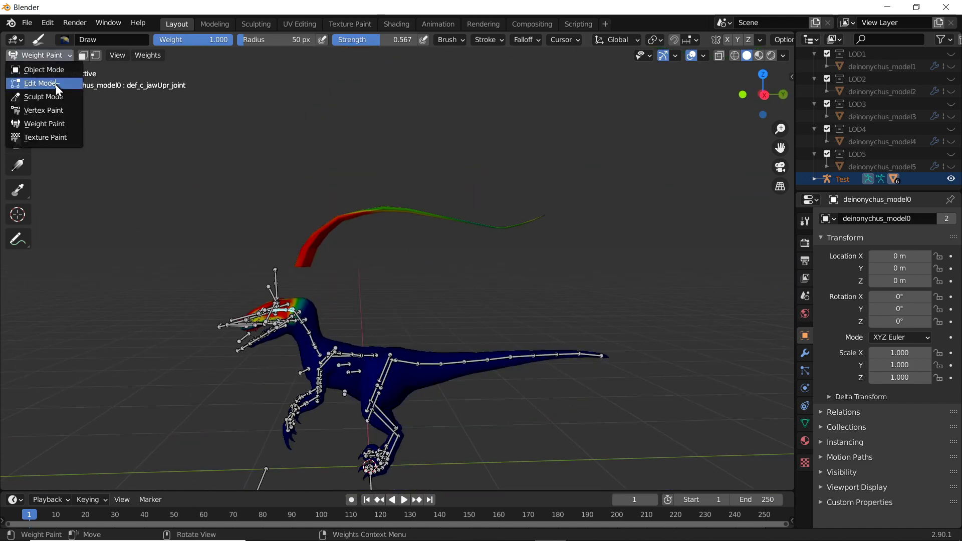
Shrink the whole strand in Edit Mode and move it onto the head.
click(35, 80)
scroll(356, 271, up, 4)
drag(170, 97, 741, 303)
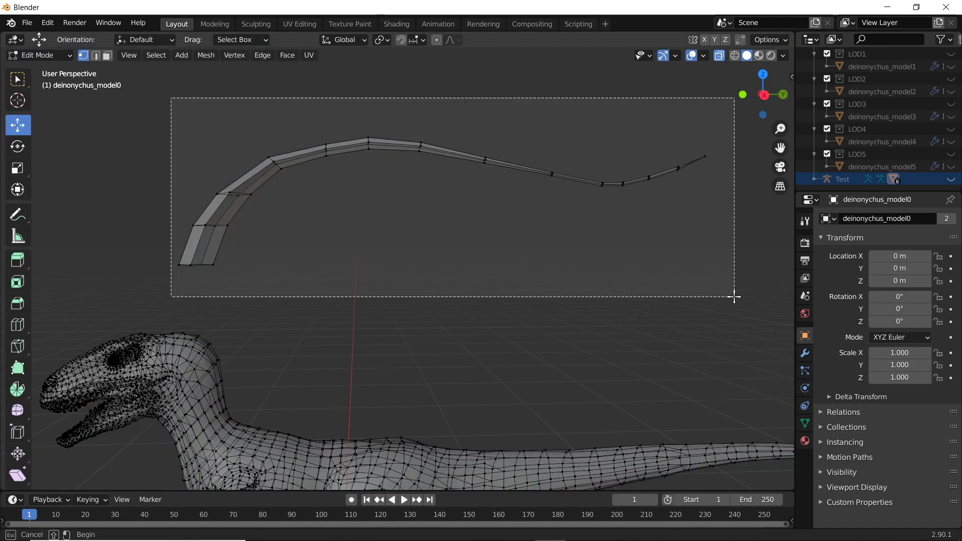
key(s)
click(573, 272)
key(g)
click(232, 312)
Shift a single strand vertex along the X axis to seat its base.
mouse_move(232, 311)
middle_down()
mouse_move(361, 344)
mouse_move(703, 142)
middle_up()
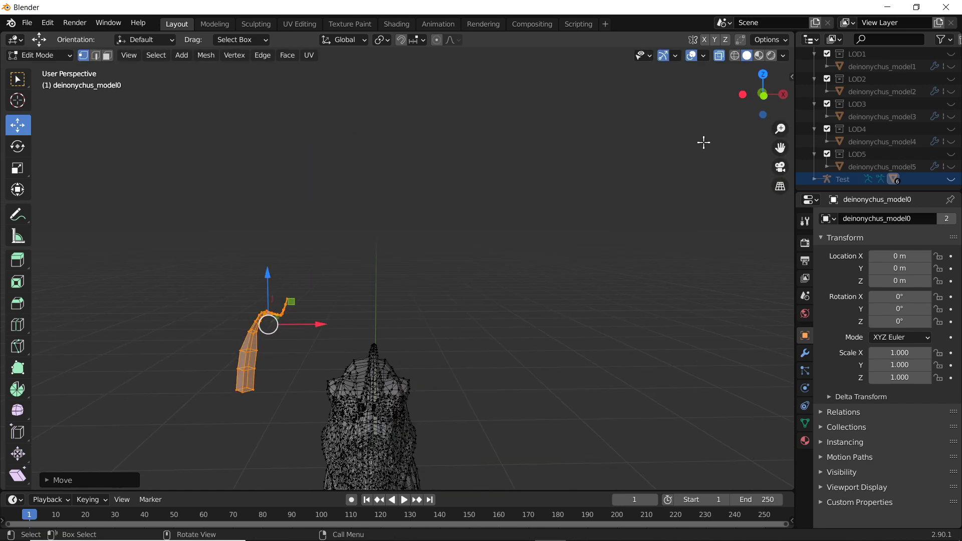
scroll(443, 224, up, 3)
middle_drag(443, 224, 441, 206)
click(337, 230)
key(g)
key(x)
click(336, 294)
Reselect the whole strand and scale it down further.
middle_drag(441, 294, 402, 215)
drag(144, 204, 494, 318)
mouse_move(213, 282)
middle_down()
mouse_move(329, 247)
mouse_move(363, 275)
middle_up()
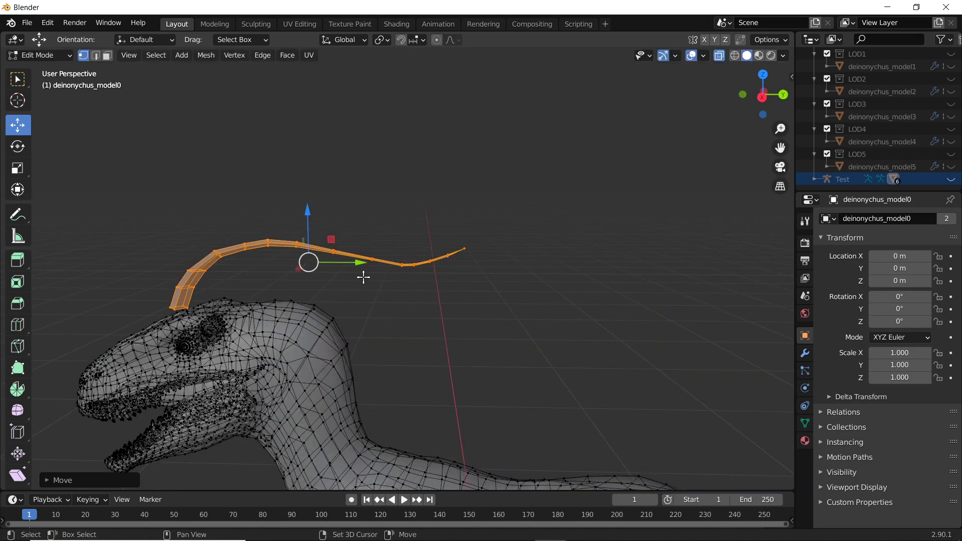
scroll(363, 275, up, 2)
key(s)
click(416, 234)
Add a Mirror modifier and slide the strand sideways along X.
mouse_move(723, 127)
middle_down()
mouse_move(544, 186)
mouse_move(565, 262)
mouse_move(361, 300)
middle_up()
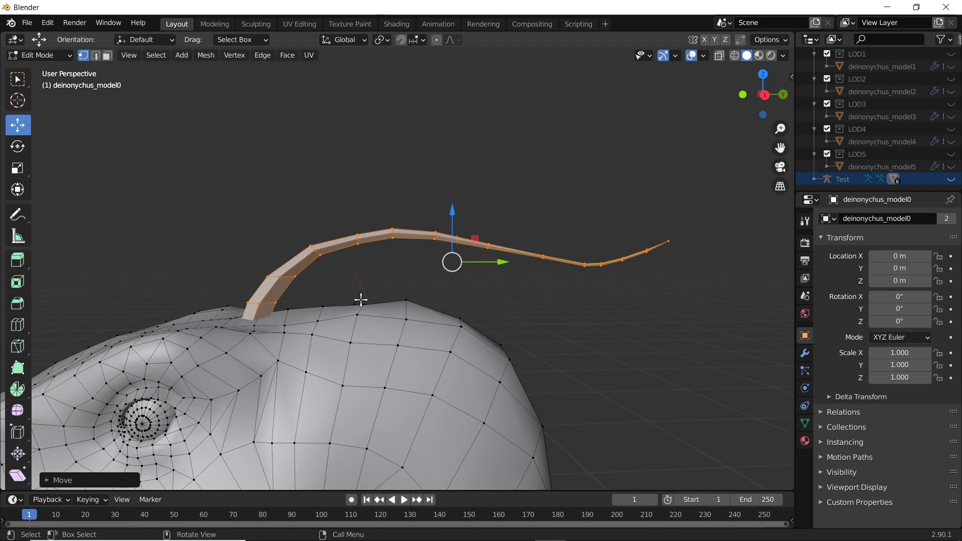
click(805, 353)
click(883, 219)
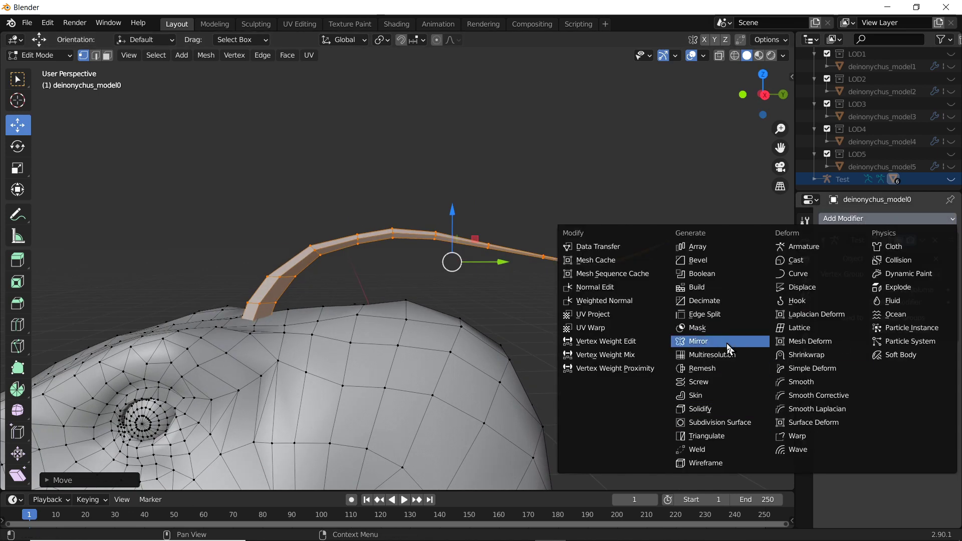
click(728, 349)
mouse_move(670, 343)
middle_down()
mouse_move(575, 257)
mouse_move(551, 287)
middle_up()
key(g)
key(x)
click(601, 257)
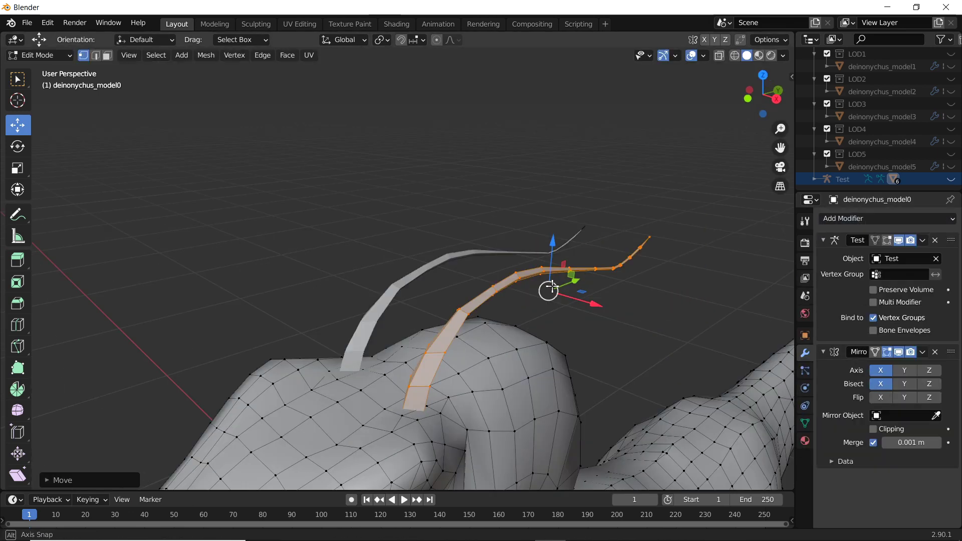
Duplicate the strand, then rotate and scale the copy into place.
scroll(527, 279, down, 5)
scroll(497, 301, up, 6)
key(shift+d)
key(r)
key(s)
click(418, 272)
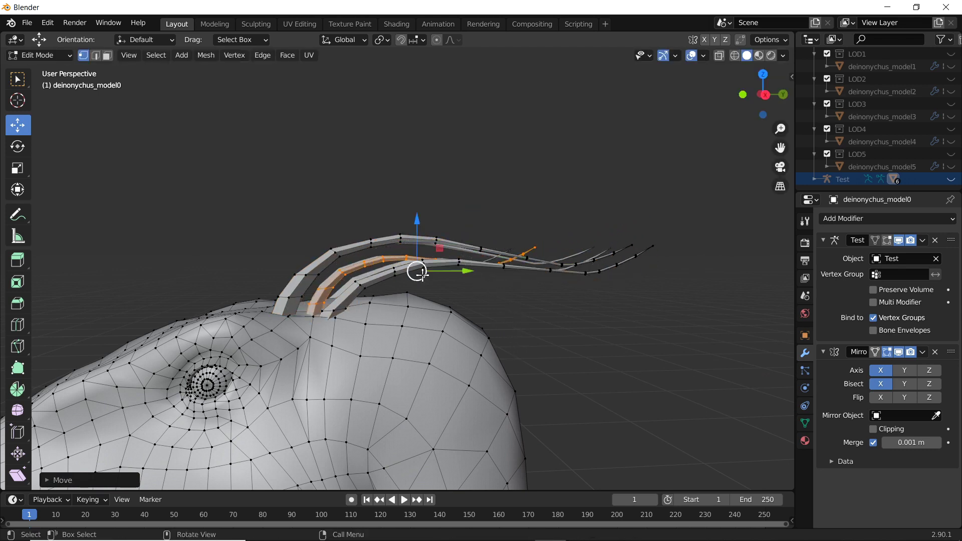
Move, resize and reposition the selected strand along the head.
middle_drag(552, 295, 430, 360)
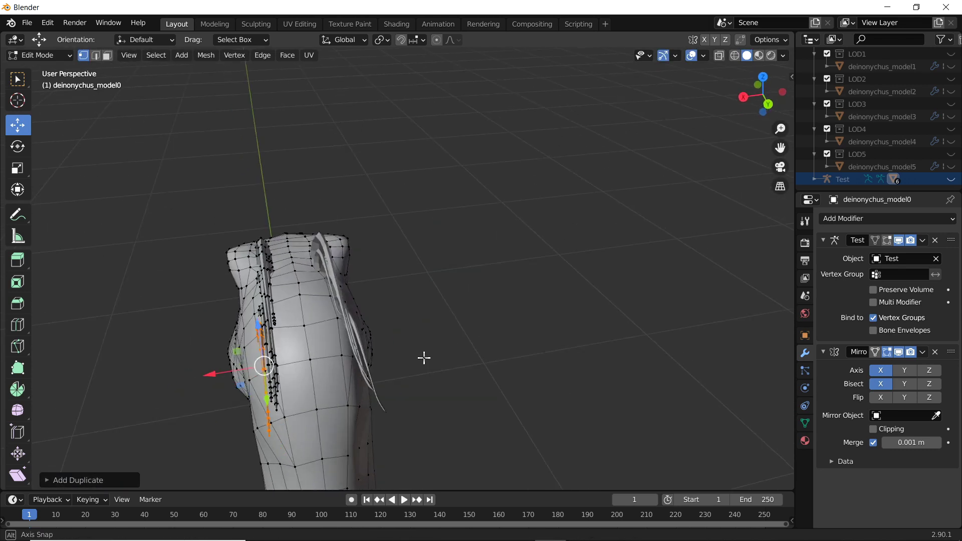
key(g)
click(437, 313)
middle_drag(437, 313, 523, 213)
key(s)
click(521, 251)
key(g)
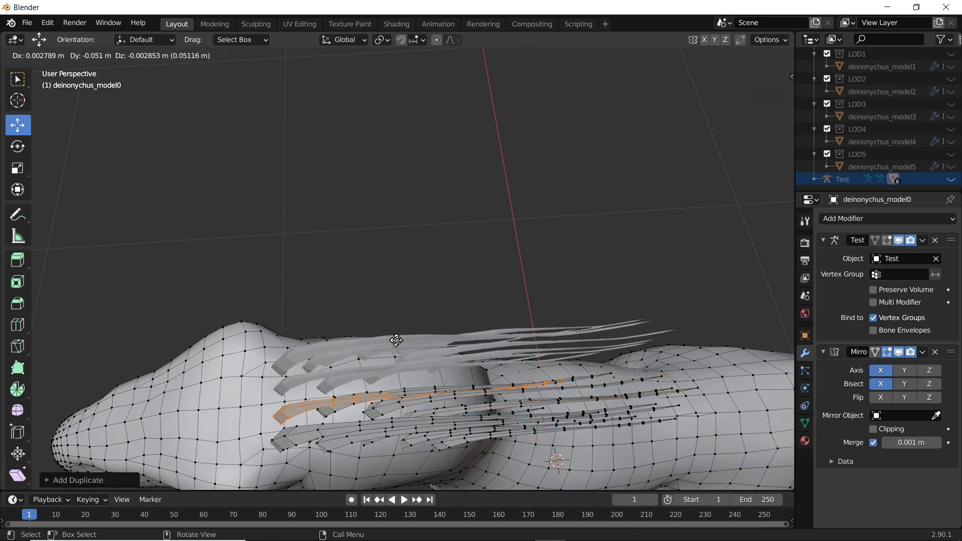
click(374, 344)
Rotate the selected strands twice so they sweep back along the neck.
middle_drag(374, 344, 191, 318)
scroll(458, 376, up, 3)
middle_drag(458, 376, 516, 273)
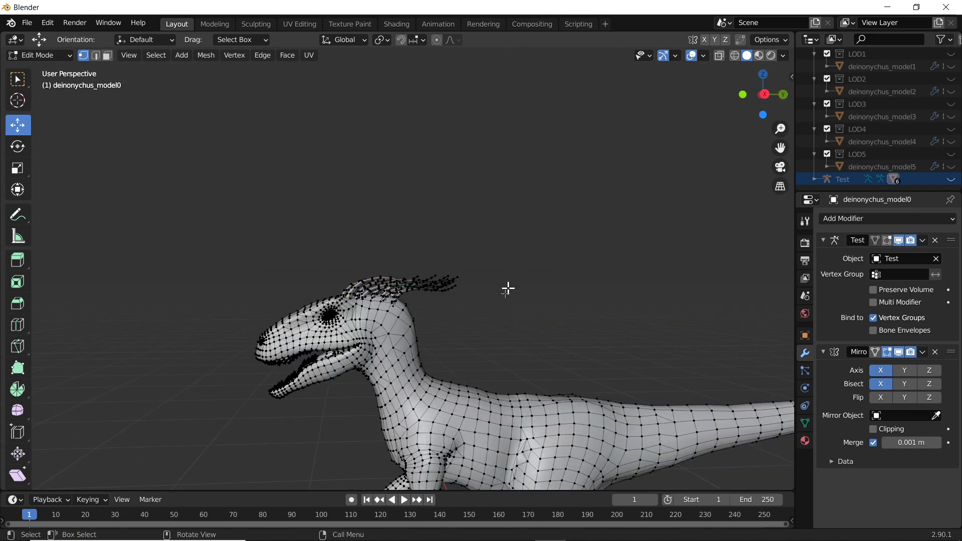
scroll(507, 363, down, 3)
mouse_move(506, 363)
middle_down()
mouse_move(590, 445)
mouse_move(429, 388)
middle_up()
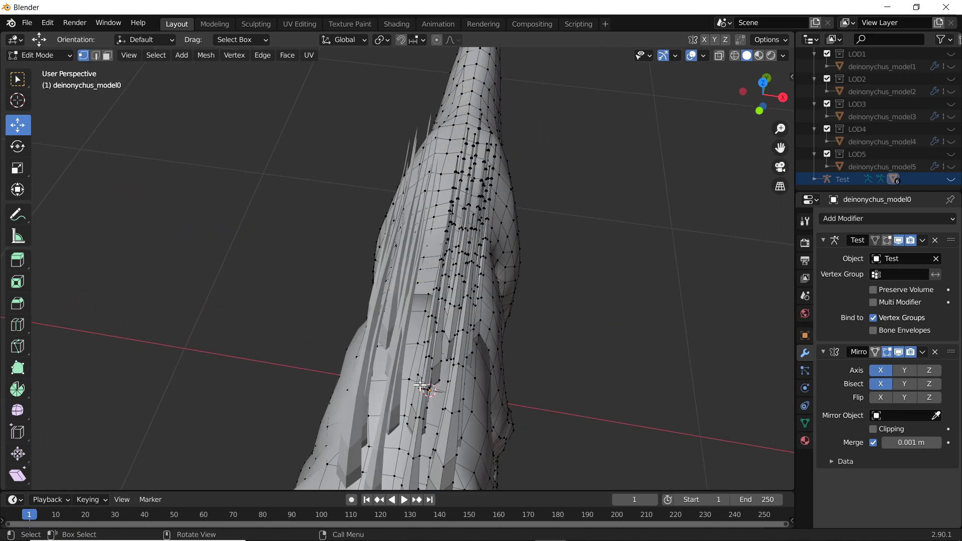
key(r)
click(436, 366)
key(r)
click(490, 258)
Duplicate the strip of strands and set the copy down on the head.
mouse_move(489, 258)
middle_down()
mouse_move(482, 368)
mouse_move(769, 391)
mouse_move(468, 391)
mouse_move(476, 436)
middle_up()
key(shift+d)
click(478, 440)
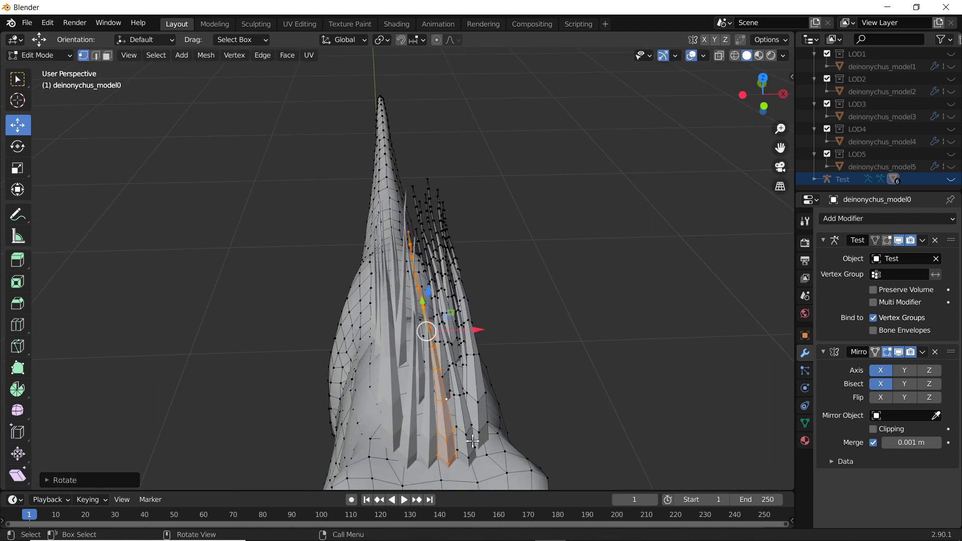
click(486, 330)
Orbit and zoom around the dinosaur to inspect the finished crest.
middle_drag(486, 330, 356, 199)
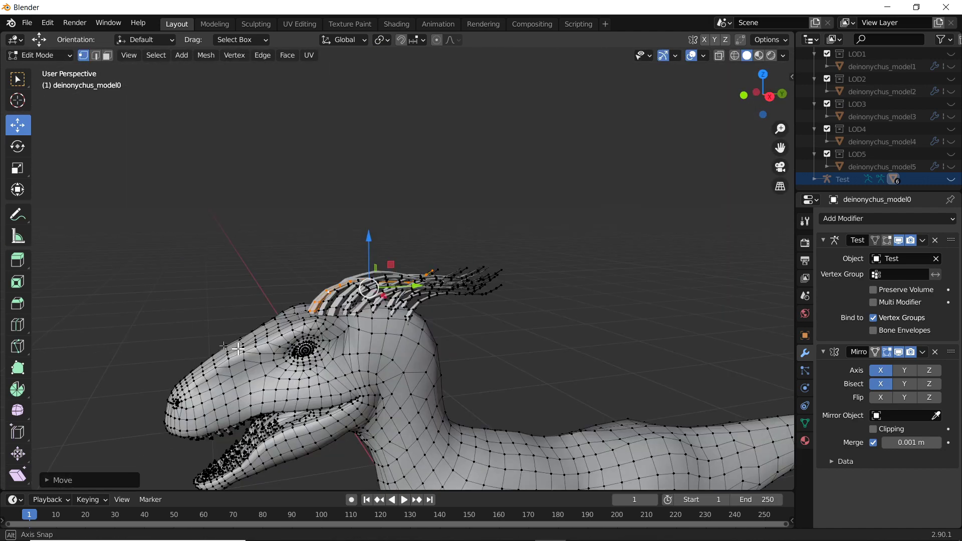
scroll(356, 199, down, 3)
scroll(357, 208, down, 3)
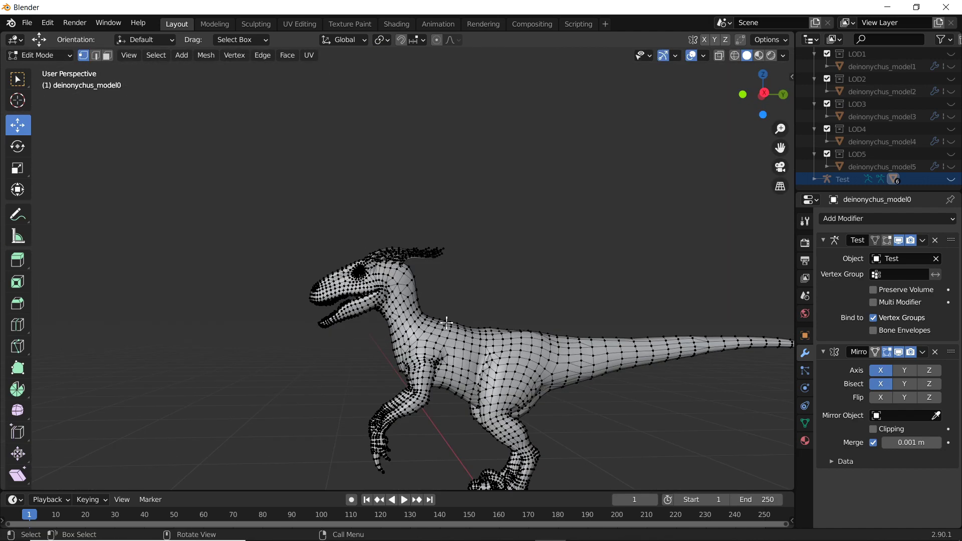
middle_drag(357, 209, 337, 313)
scroll(338, 313, up, 3)
scroll(478, 279, up, 3)
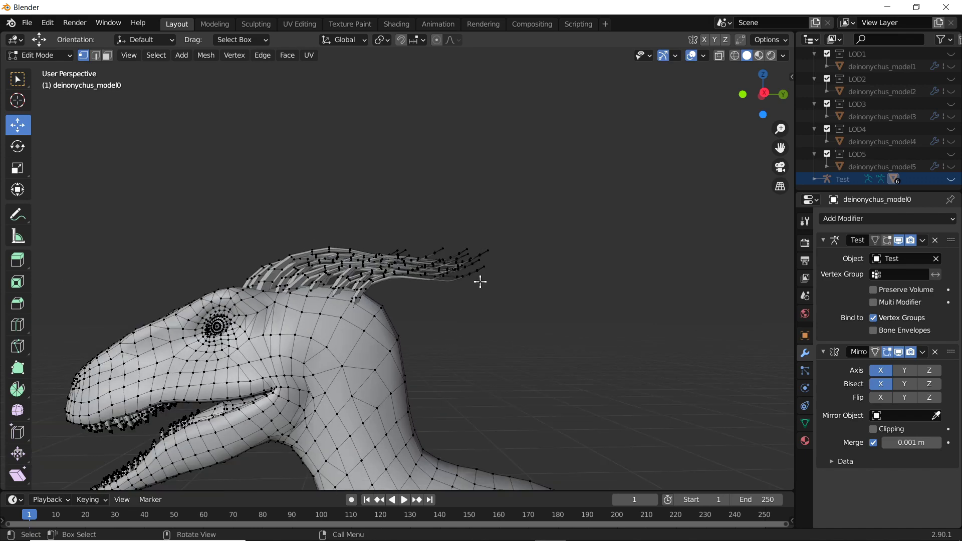
scroll(480, 282, down, 5)
scroll(507, 328, up, 5)
scroll(513, 262, up, 2)
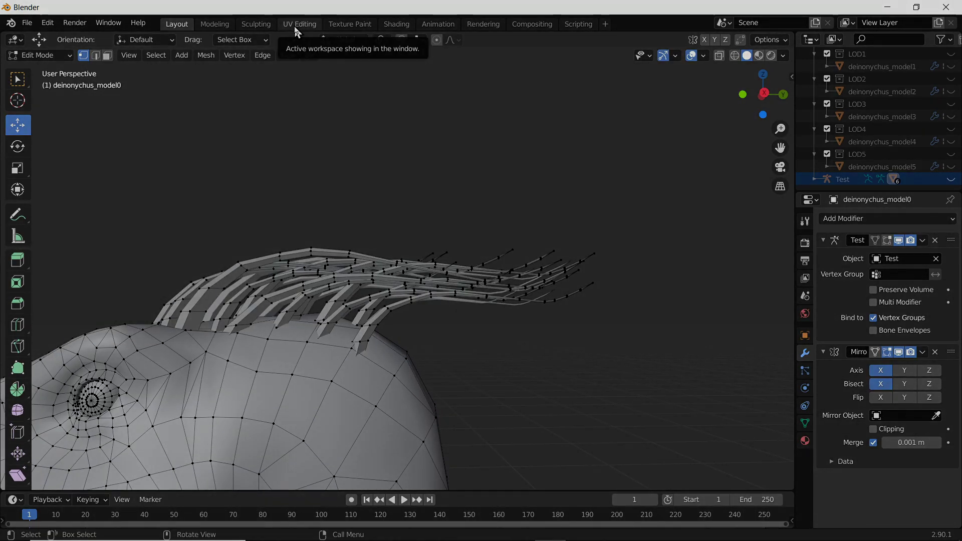
Select the whole dinosaur mesh in the UV Editing workspace.
click(299, 24)
drag(559, 214, 680, 377)
scroll(629, 398, up, 4)
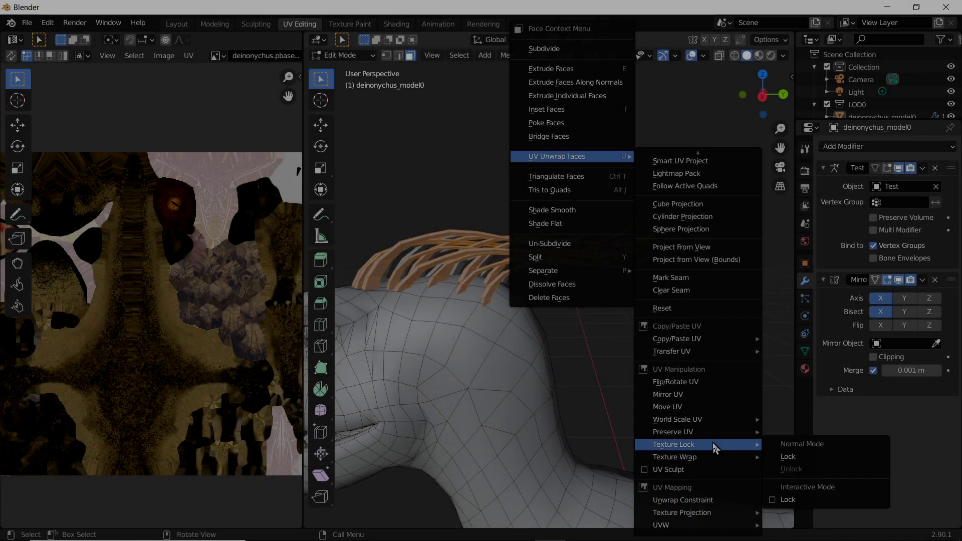
mouse_move(557, 156)
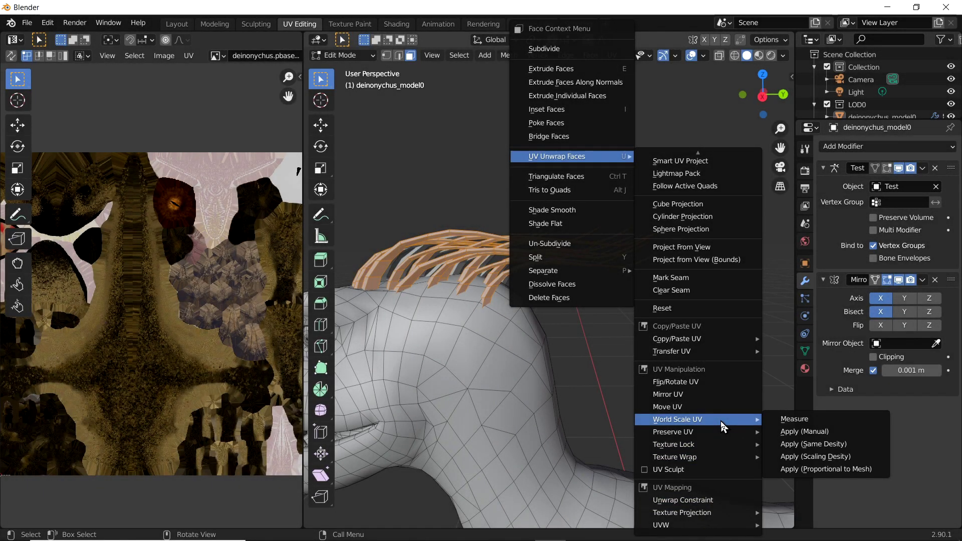
click(787, 521)
Try Unwrap and Cylinder Projection, then settle on Project From View.
right_click(606, 265)
click(659, 264)
right_click(602, 267)
click(696, 353)
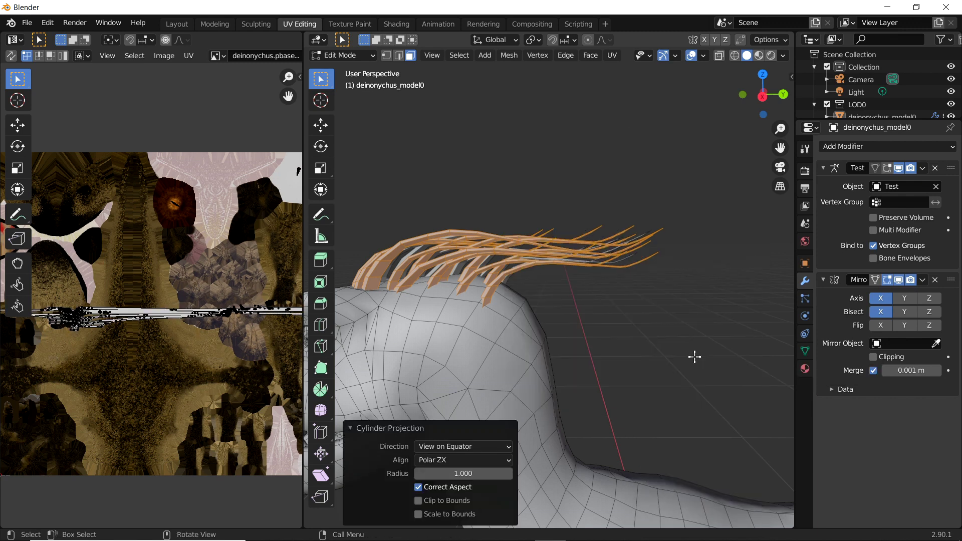
right_click(572, 246)
click(685, 363)
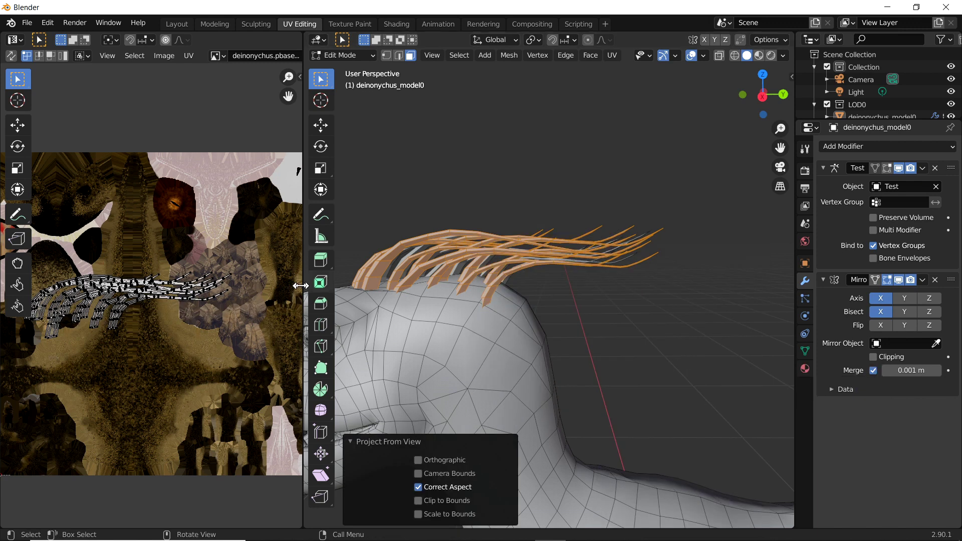
Make the view projection orthographic, leaving Scale to Bounds off.
middle_drag(68, 288, 116, 248)
click(420, 461)
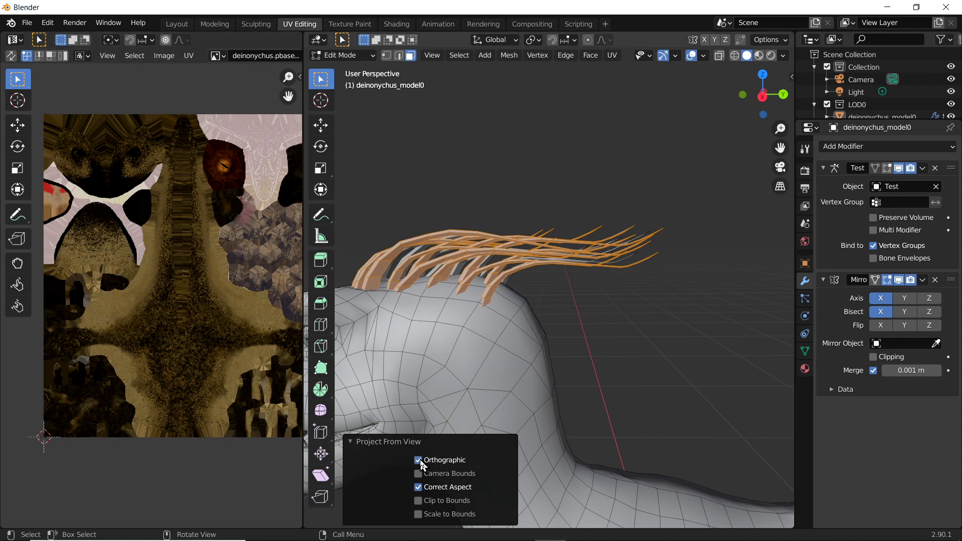
click(419, 514)
click(417, 487)
Select the quill tips and one whole linked quill strand.
drag(509, 218, 622, 308)
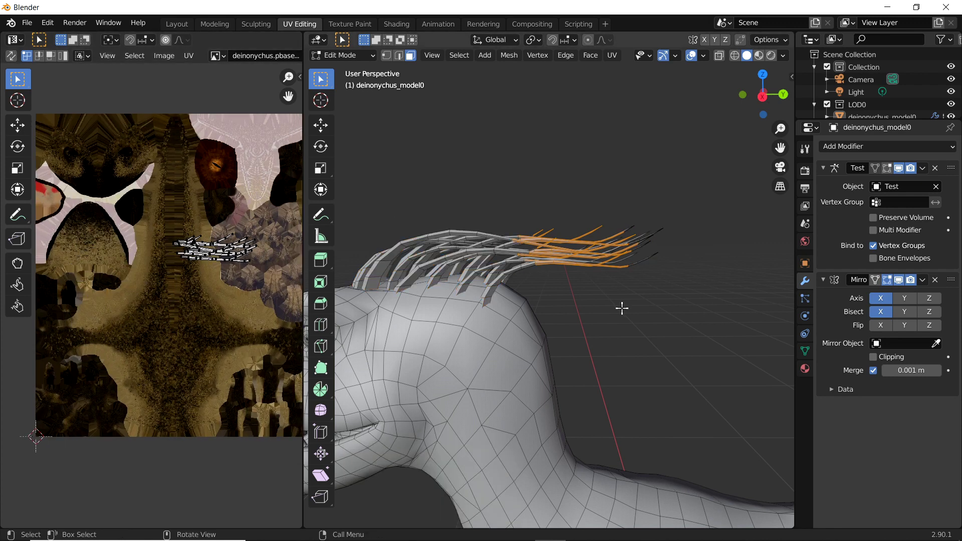
drag(501, 220, 594, 287)
key(l)
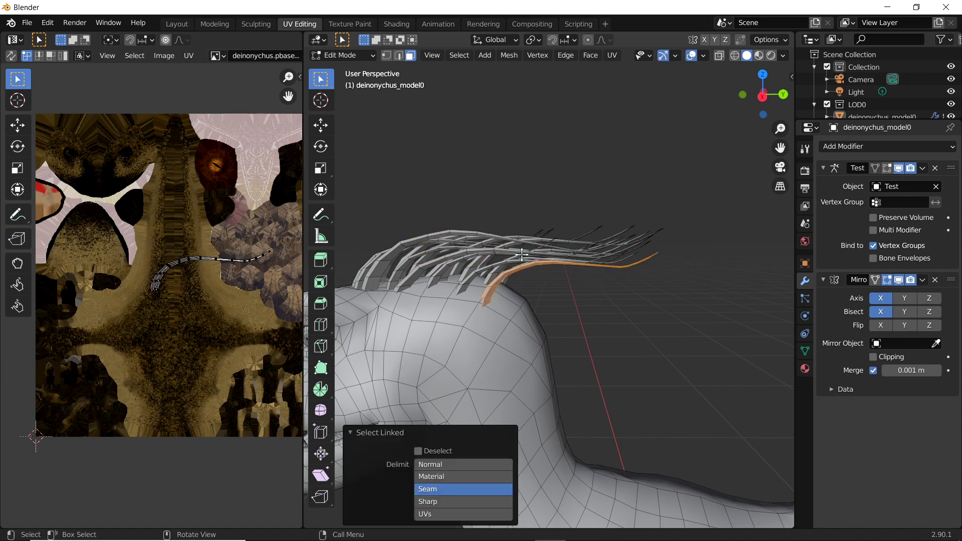
Add more linked quill strands to the selection around the head.
key(l)
mouse_move(419, 251)
middle_down()
mouse_move(499, 323)
mouse_move(475, 451)
middle_up()
key(l)
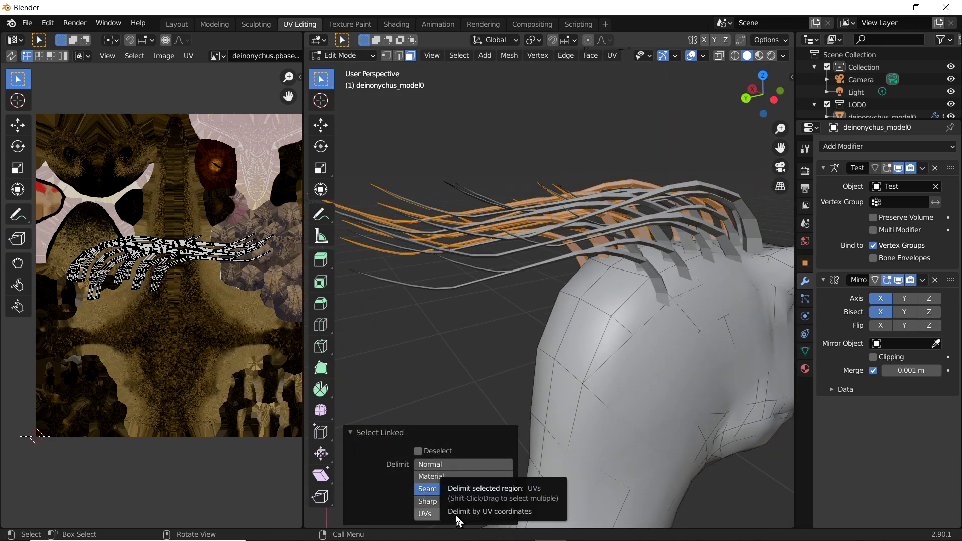
middle_drag(459, 521, 521, 275)
Shrink the strand UV islands, tilt them diagonally and move them onto the texture.
key(a)
key(s)
click(245, 321)
scroll(172, 324, up, 3)
key(r)
scroll(215, 316, up, 2)
key(g)
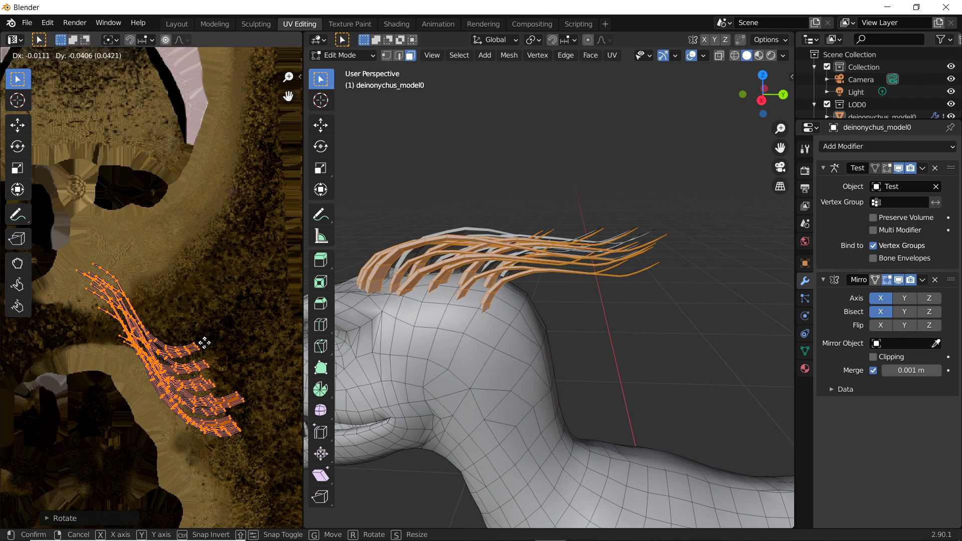
click(204, 343)
scroll(209, 337, down, 3)
scroll(208, 337, up, 2)
Show all mesh UVs and place the strand islands on a pale texture area.
click(624, 320)
key(a)
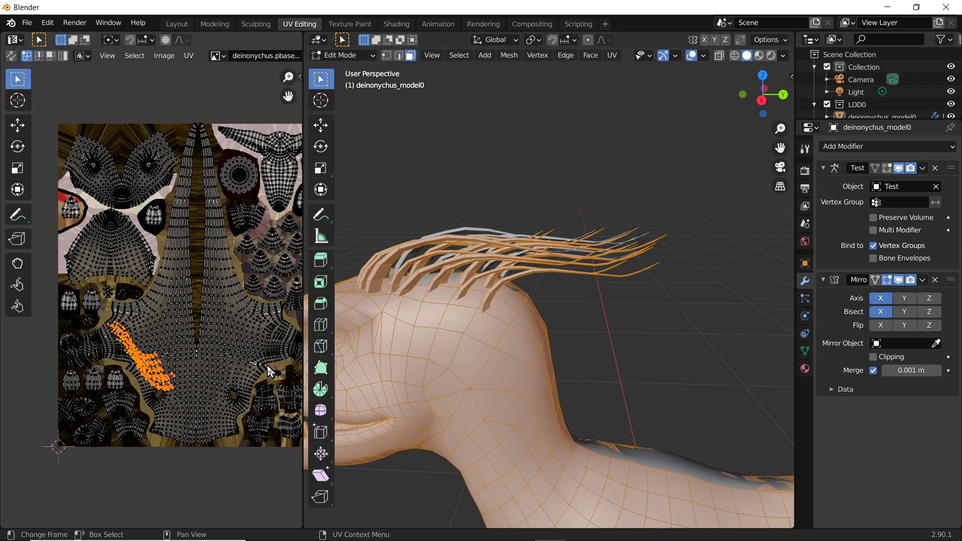
middle_drag(269, 372, 214, 355)
scroll(215, 354, down, 1)
scroll(214, 354, up, 1)
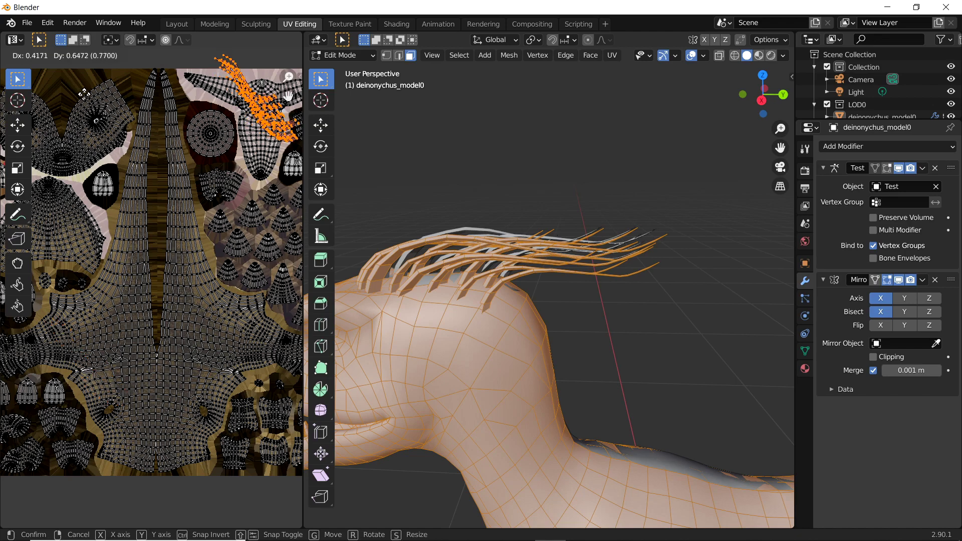
click(77, 108)
Preview the textured model and resize the strand UVs further.
key(z)
middle_drag(560, 215, 582, 227)
scroll(165, 261, up, 3)
key(s)
click(165, 261)
scroll(546, 321, up, 2)
scroll(545, 321, up, 2)
Deselect and inspect the whitish crest, then return to the Layout workspace.
middle_drag(546, 321, 451, 341)
scroll(451, 341, down, 3)
scroll(444, 351, up, 4)
scroll(576, 370, up, 3)
mouse_move(576, 370)
middle_down()
mouse_move(344, 366)
mouse_move(570, 239)
middle_up()
scroll(343, 366, up, 2)
scroll(343, 365, down, 5)
click(569, 239)
scroll(455, 262, up, 4)
scroll(456, 262, down, 4)
scroll(456, 262, up, 3)
mouse_move(456, 262)
middle_down()
mouse_move(564, 317)
mouse_move(494, 316)
middle_up()
scroll(494, 316, down, 4)
scroll(595, 376, up, 4)
scroll(592, 364, down, 3)
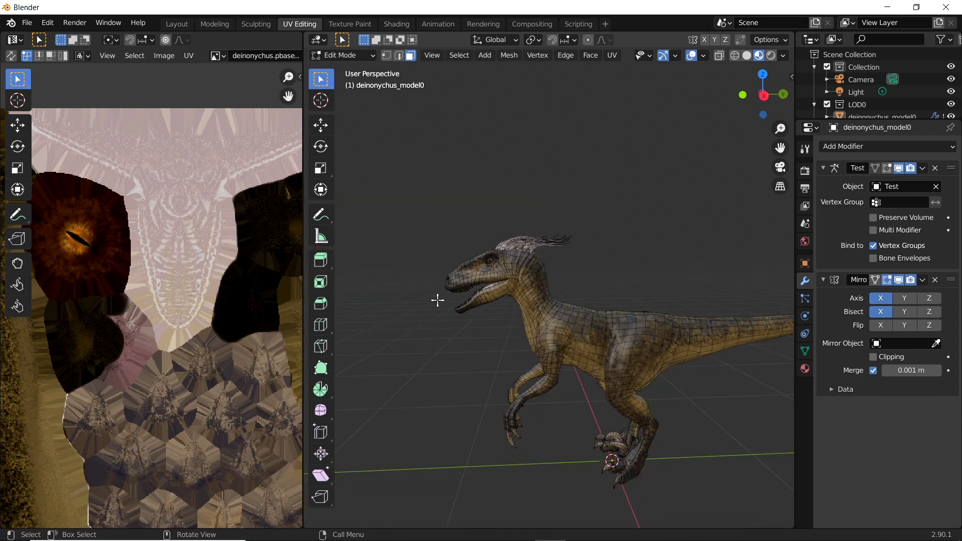
scroll(437, 299, up, 4)
scroll(451, 306, down, 5)
scroll(496, 319, up, 3)
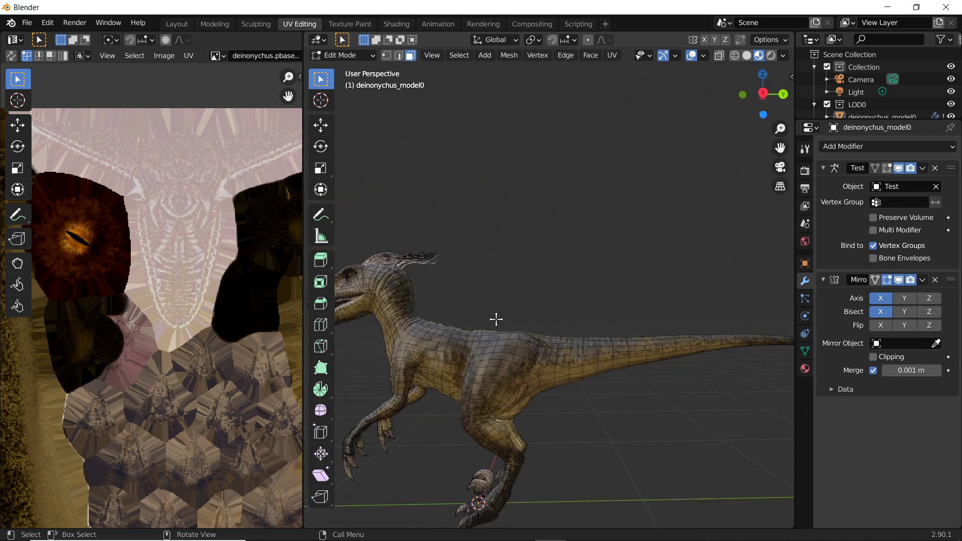
scroll(496, 319, down, 3)
middle_drag(496, 319, 560, 284)
scroll(560, 284, up, 2)
click(177, 23)
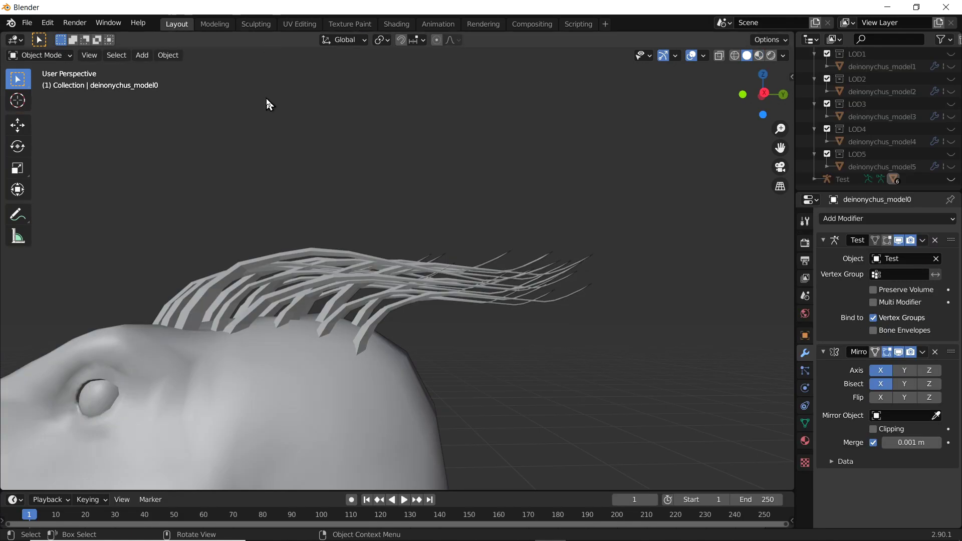
Duplicate the crested dinosaur three times, moving one copy each into LOD1, LOD2 and LOD3.
scroll(266, 101, down, 5)
key(shift+d)
key(m)
click(394, 307)
key(shift+d)
key(m)
click(388, 279)
key(shift+d)
key(m)
click(391, 261)
Delete the old LOD1–LOD3 models and rename the first copy deinonychus_model1.
drag(882, 79, 882, 142)
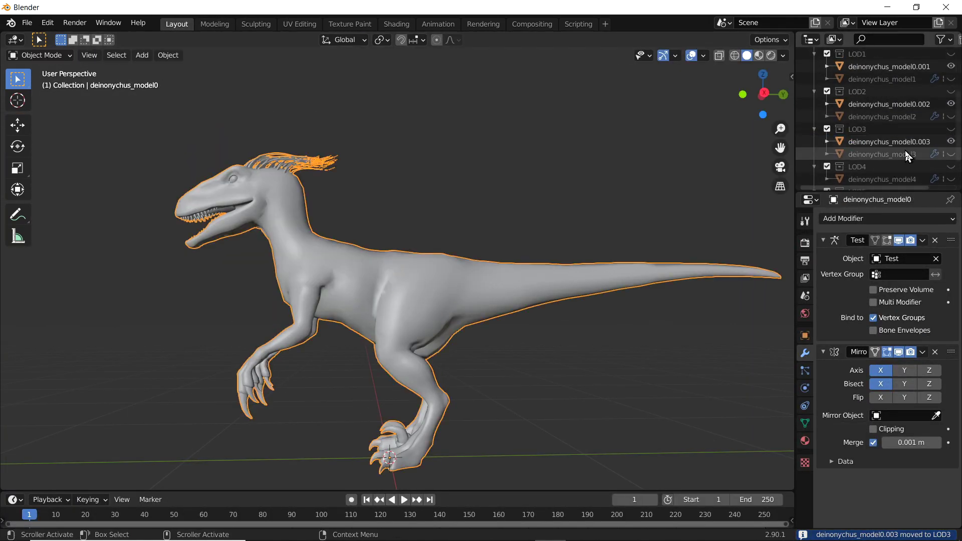
right_click(882, 142)
click(904, 125)
double_click(897, 65)
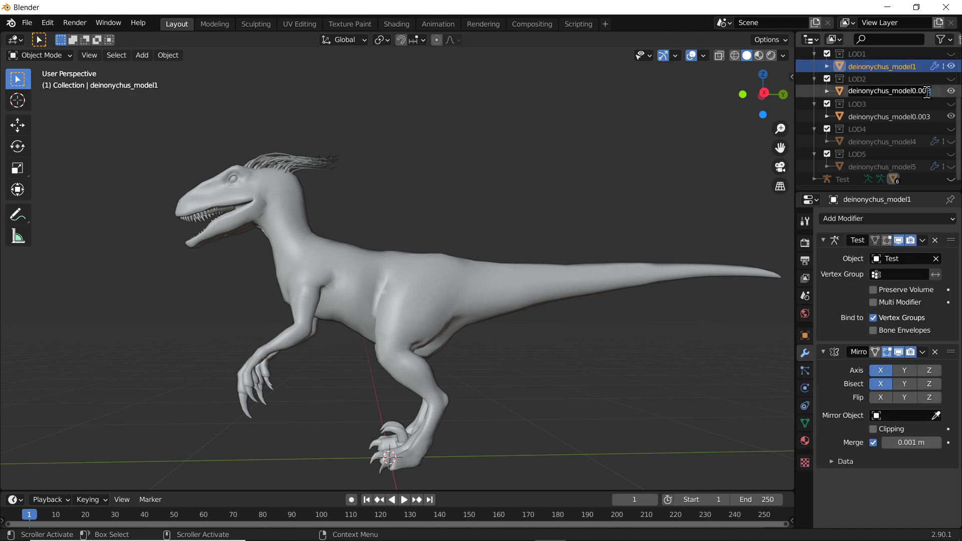
Orbit around the finished crested dinosaur, then start exporting the scene as an MDL2 model.
middle_drag(546, 240, 391, 213)
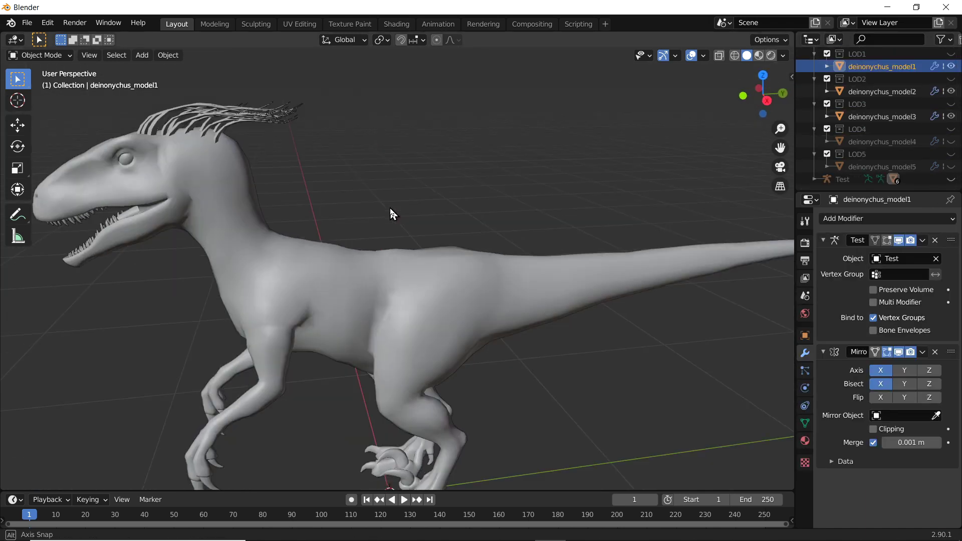
scroll(503, 210, down, 5)
middle_drag(503, 211, 400, 193)
click(27, 23)
click(226, 355)
Export the model over deinonychus.mdl2 in the Deinonychus folder.
scroll(436, 346, down, 5)
click(211, 451)
click(364, 401)
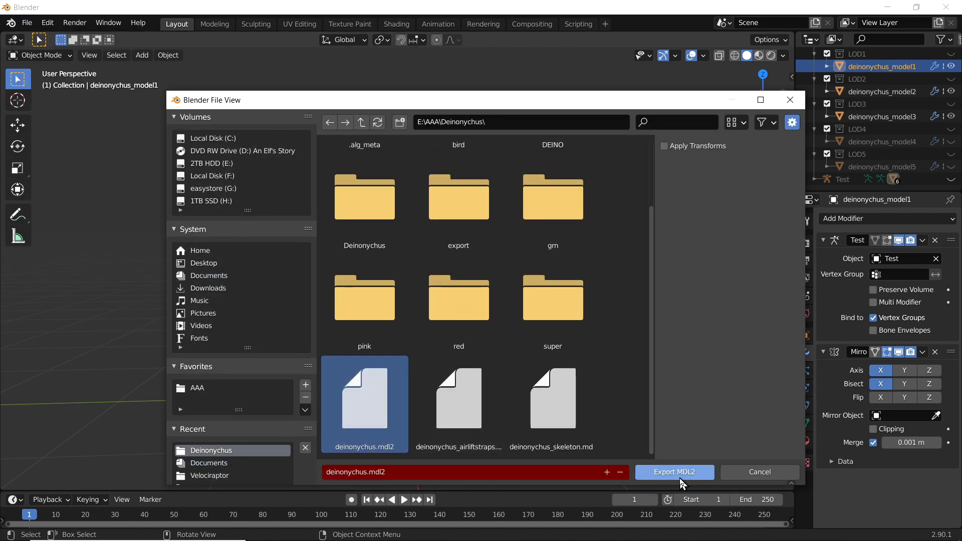
click(675, 472)
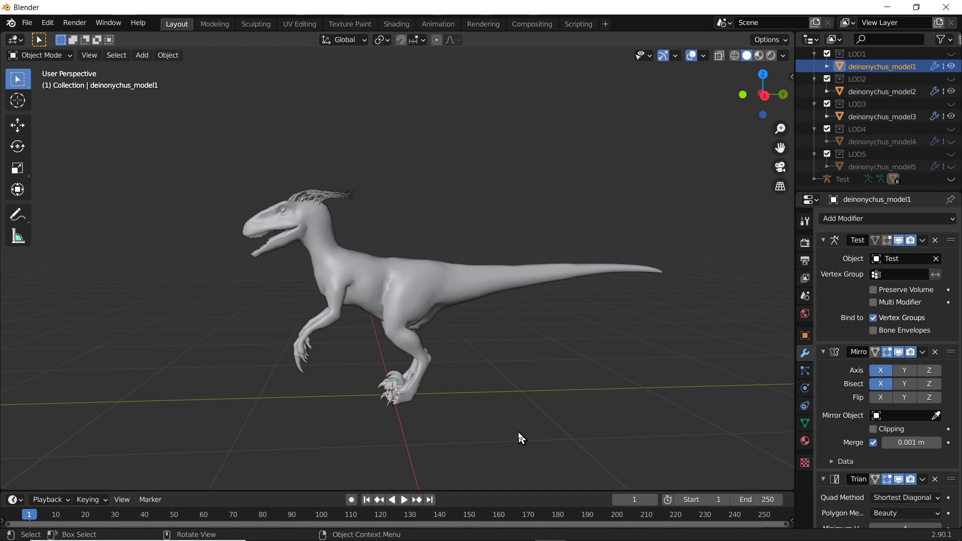
Preview the dinosaur fully textured, orbiting between front and side views.
middle_drag(521, 439, 525, 392)
click(772, 55)
middle_drag(552, 165, 419, 221)
scroll(415, 193, up, 8)
scroll(490, 339, down, 3)
scroll(518, 316, down, 4)
mouse_move(517, 316)
middle_down()
mouse_move(767, 311)
mouse_move(503, 299)
middle_up()
scroll(502, 299, down, 4)
Save the scene as dinoking.blend and close Blender.
click(27, 23)
click(50, 113)
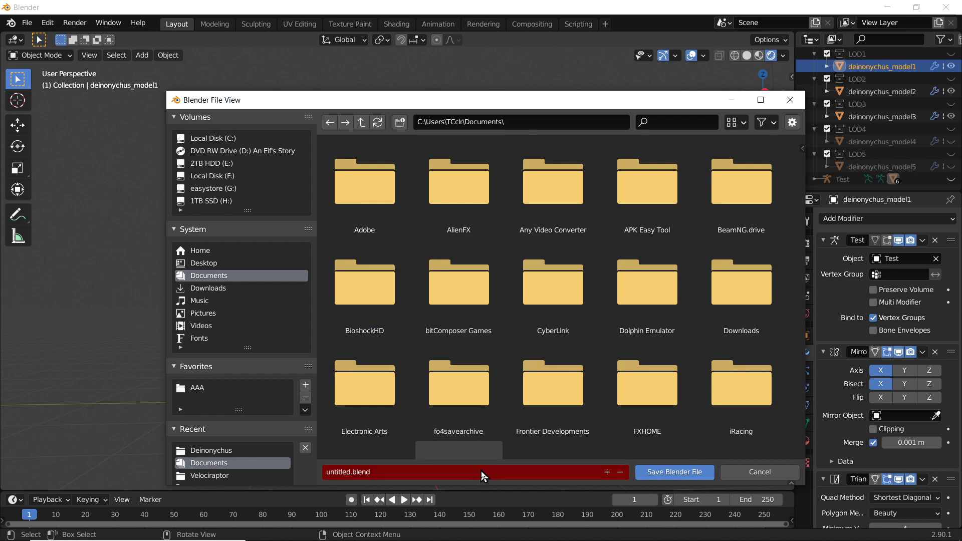
key(Return)
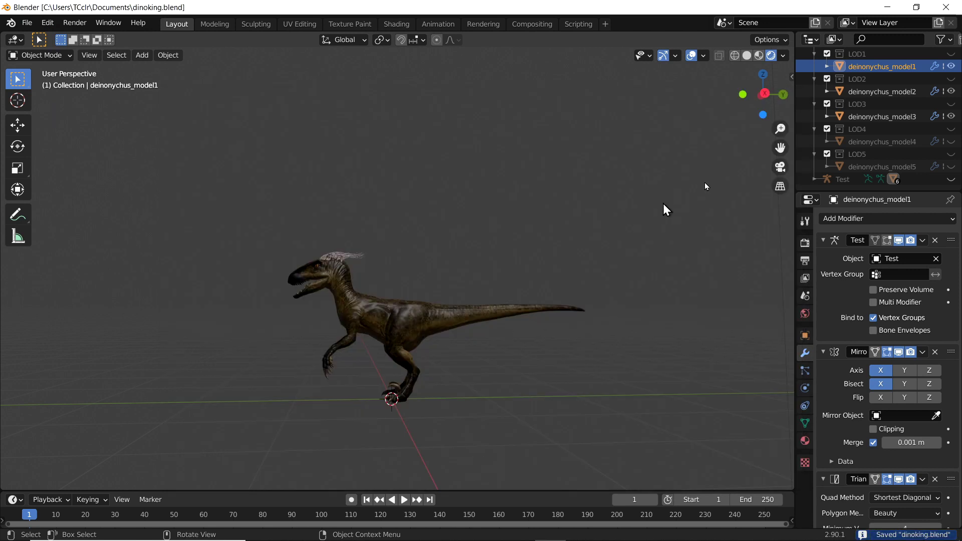
click(947, 8)
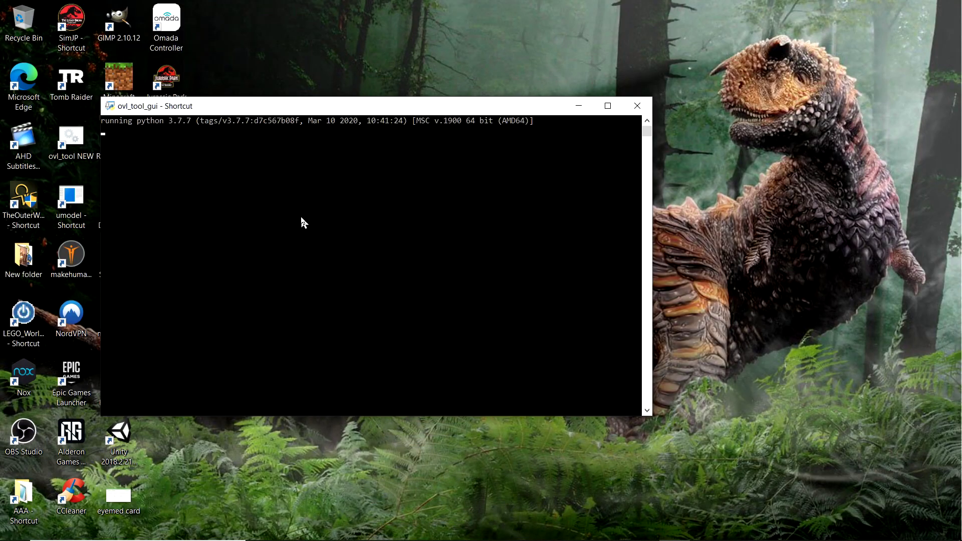
Load the Deinonychus OVL archive into ovl_tool_gui.
click(334, 175)
click(58, 277)
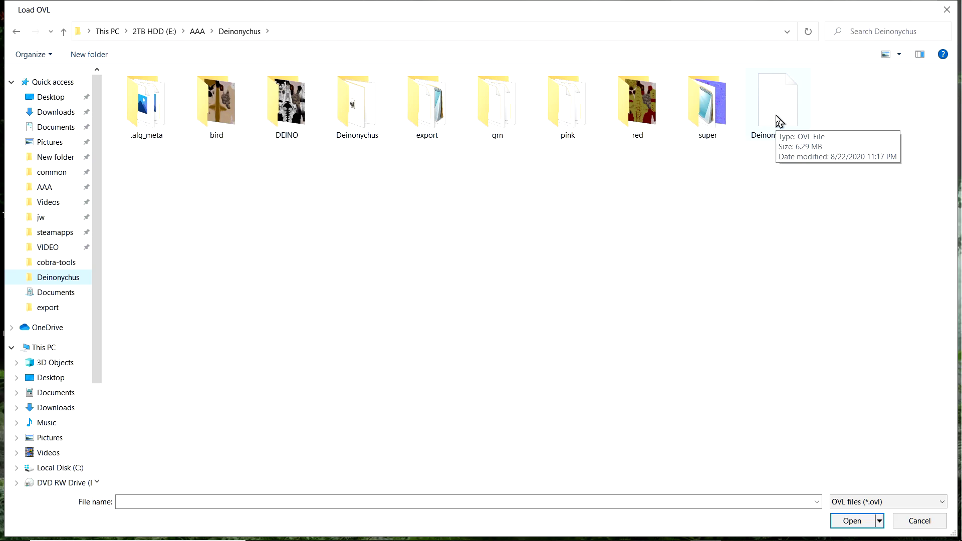
double_click(778, 122)
click(357, 157)
Inject the two exported model files into the Deinonychus OVL.
click(387, 187)
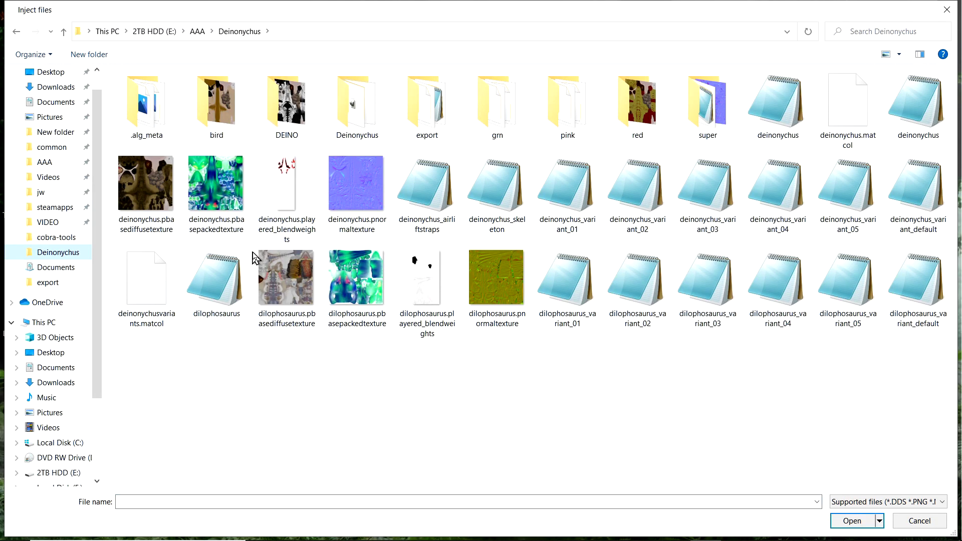
double_click(148, 209)
click(357, 157)
click(387, 188)
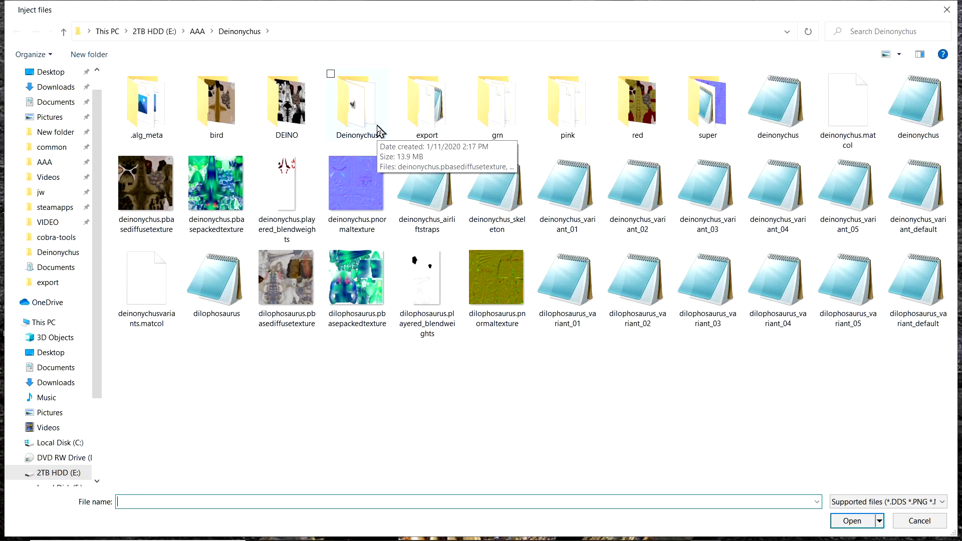
double_click(501, 296)
Save the OVL over the game's Dinosaurs\Deinonychus\Deinonychus.ovl, replacing it, and close the tool.
click(348, 184)
key(alt+Up)
scroll(265, 231, down, 5)
double_click(212, 318)
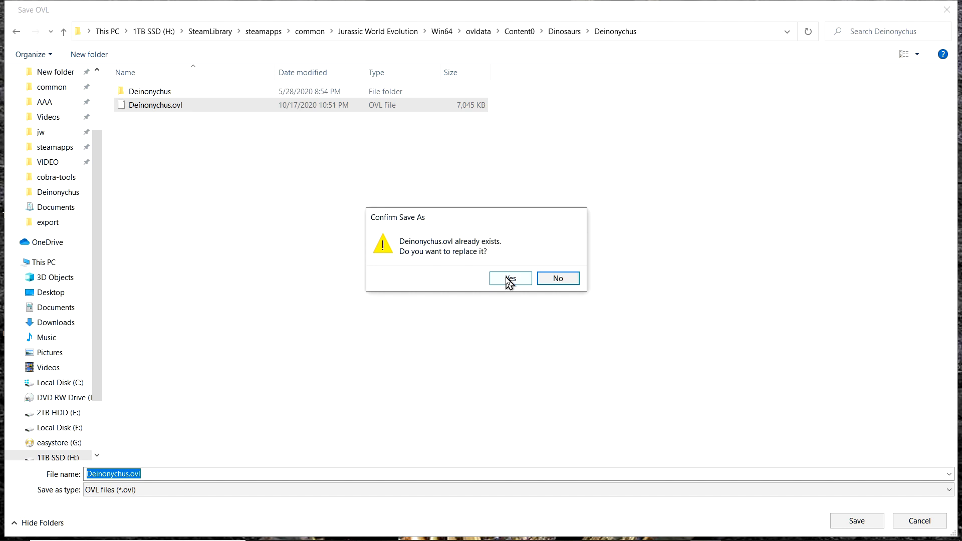
click(509, 283)
click(730, 434)
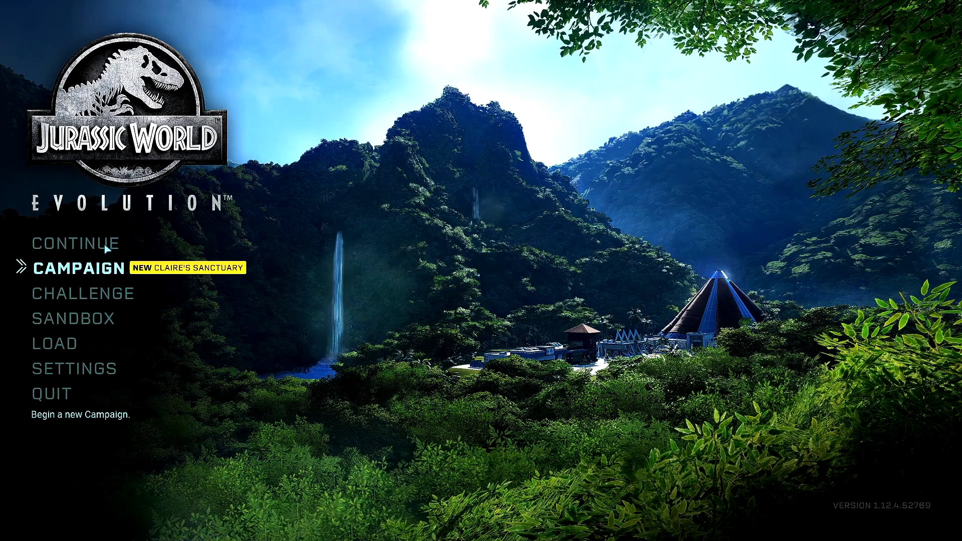
Continue the saved park and pick a dinosaur to incubate in the Hammond Creation Lab.
click(104, 245)
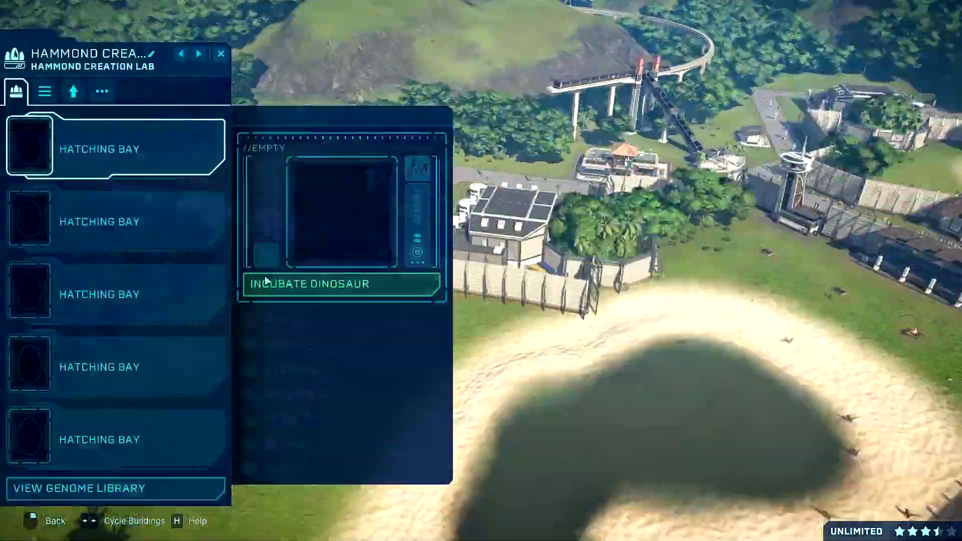
click(266, 280)
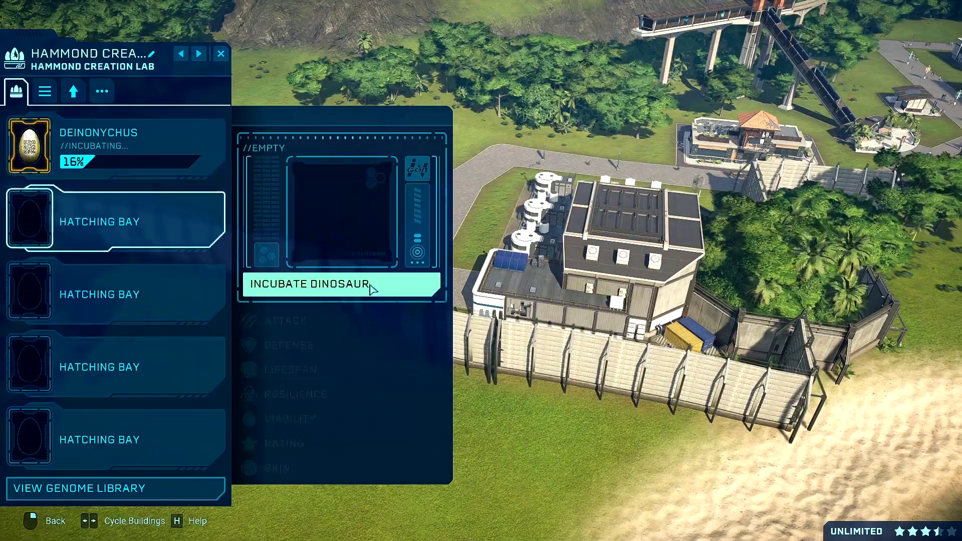